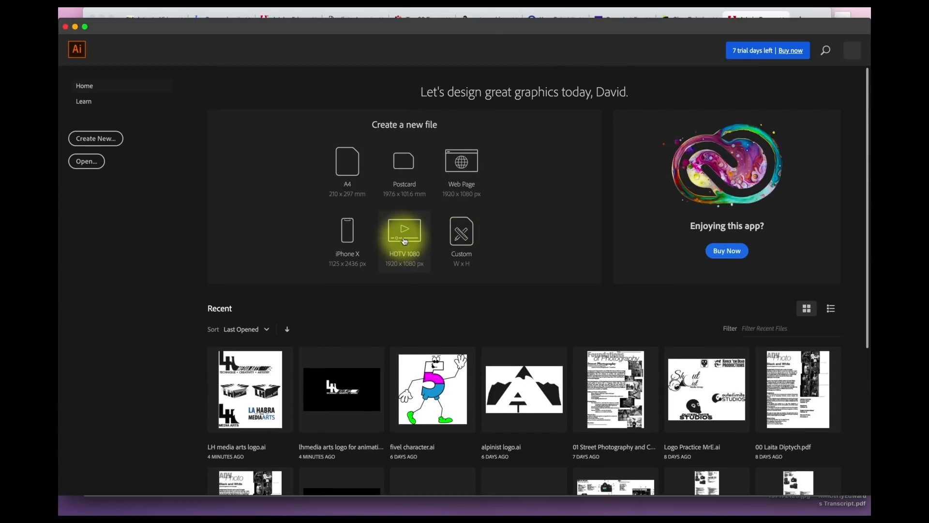
# Step: Paste the copied logo into a new HDTV 1080 document and enlarge it to about 993 px wide near the artboard's centre
pyautogui.click(405, 241)
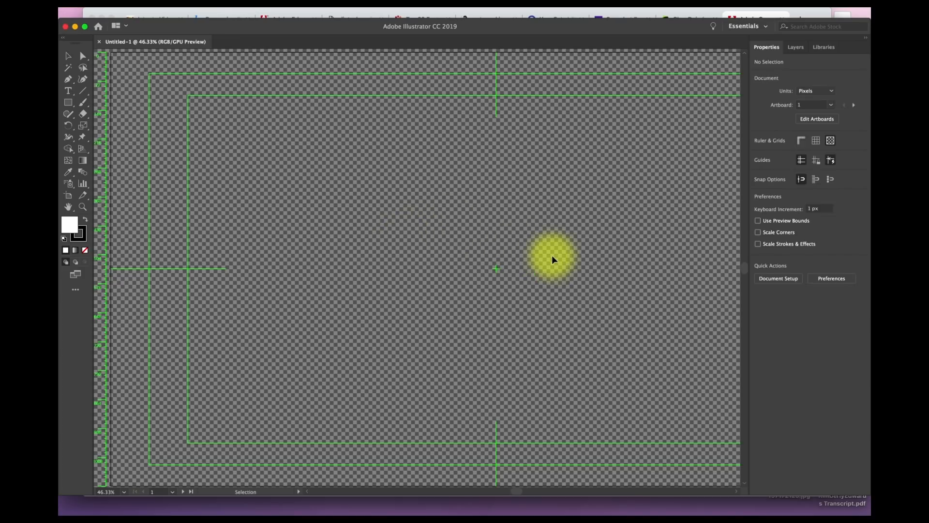
pyautogui.press('super+v')
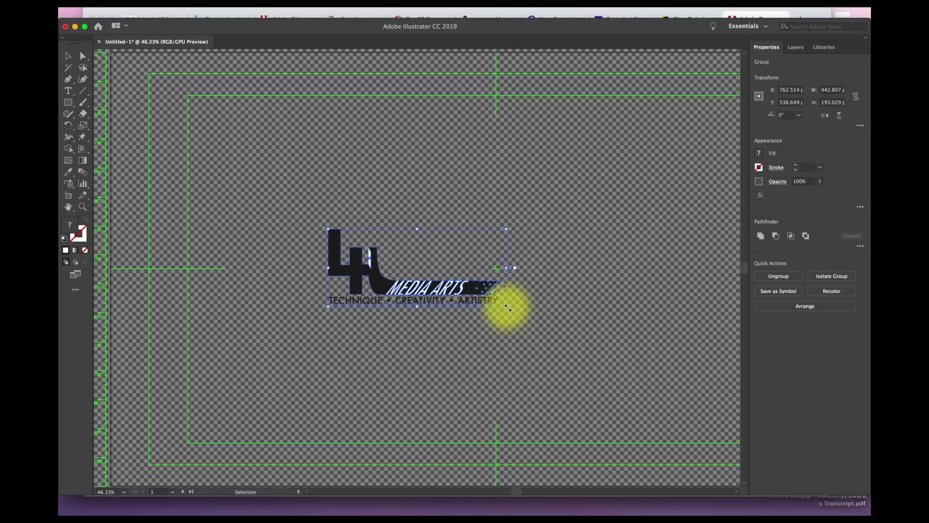
pyautogui.moveTo(507, 307); pyautogui.dragTo(617, 387)
pyautogui.moveTo(375, 302); pyautogui.dragTo(469, 290)
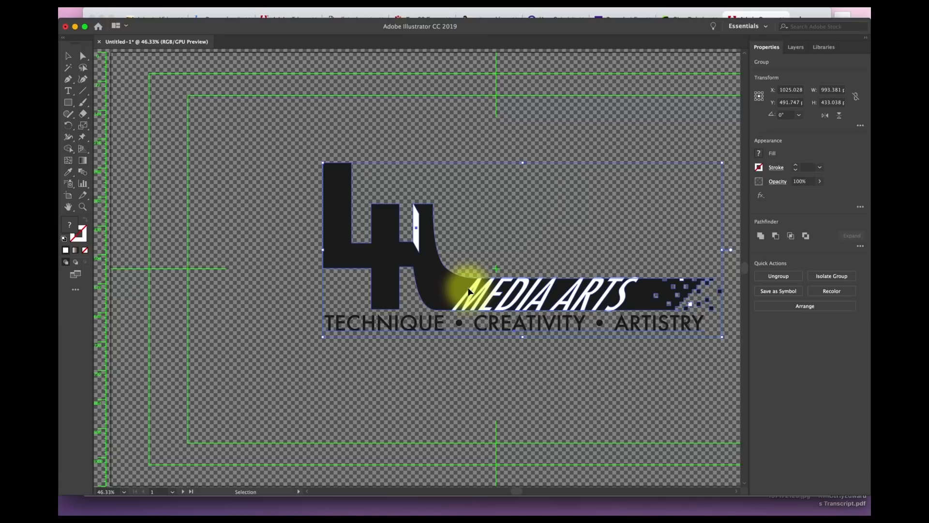
pyautogui.click(585, 221)
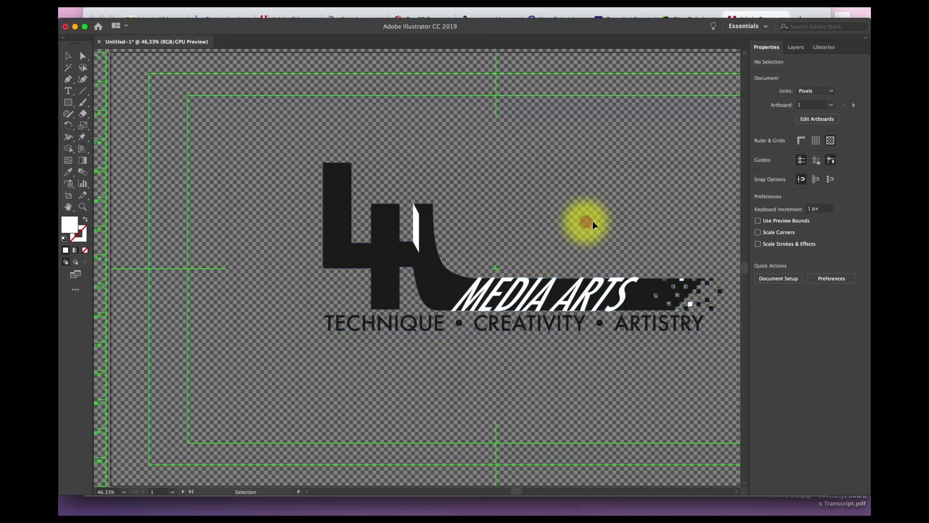
# Step: Ungroup the logo and delete the stray white squares among the pixels at the end of its tail
pyautogui.click(691, 307)
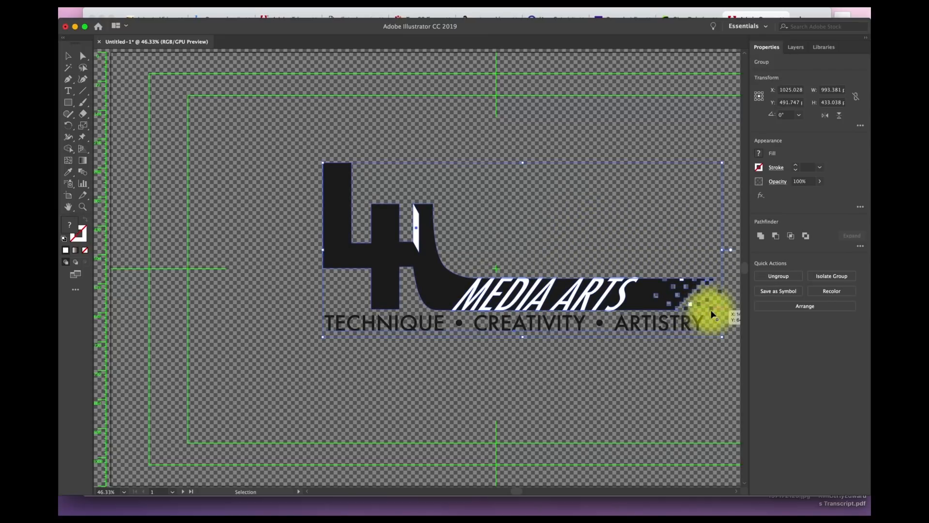
pyautogui.press('shift+super+g')
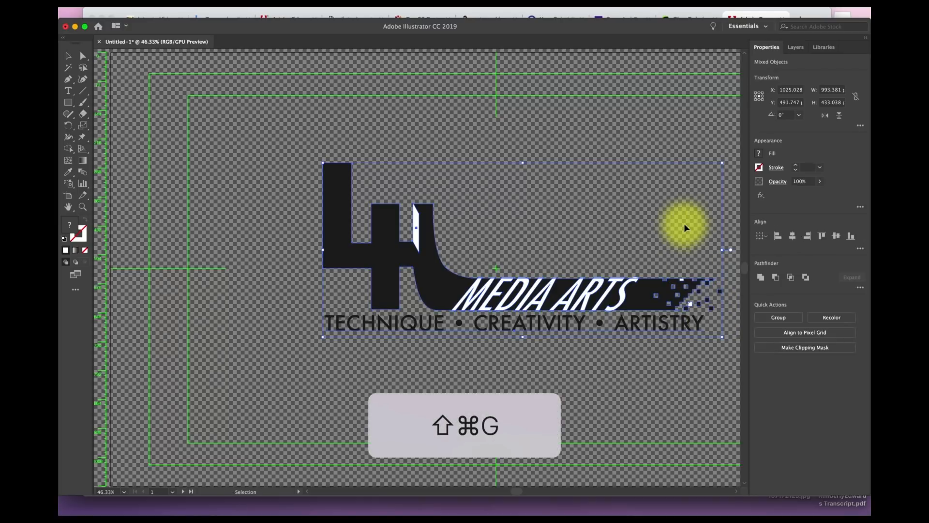
pyautogui.click(704, 303)
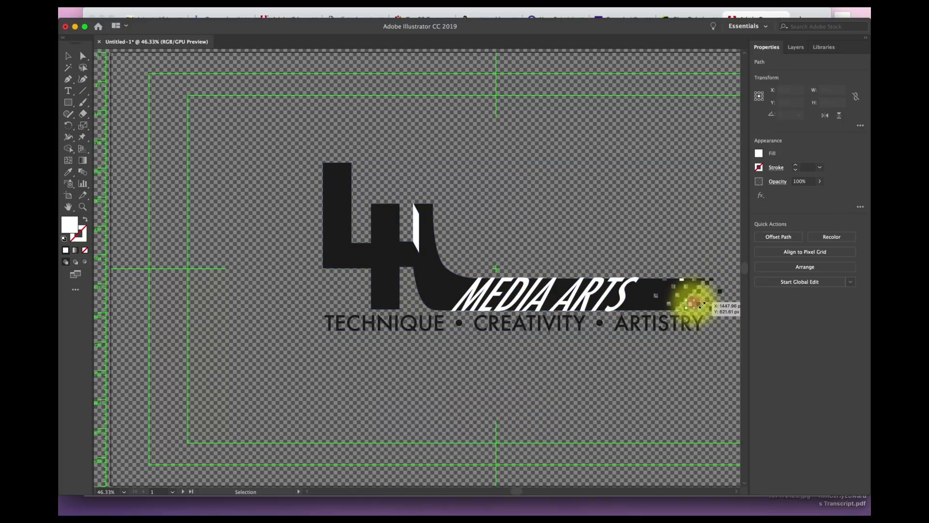
pyautogui.press('BackSpace')
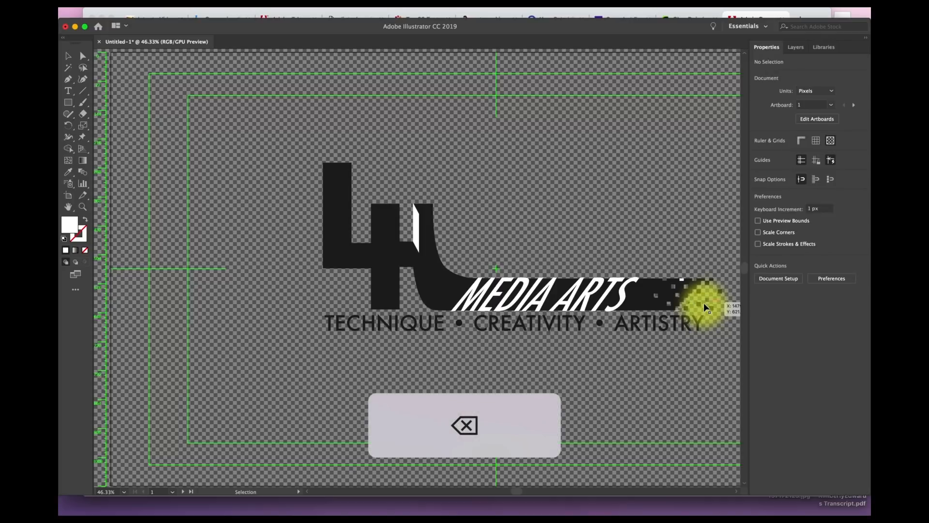
pyautogui.click(680, 280)
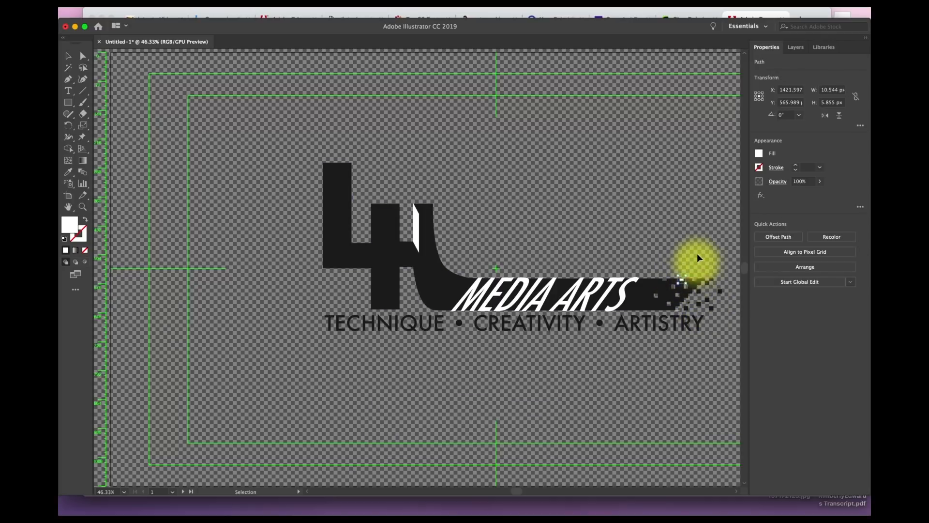
pyautogui.press('BackSpace')
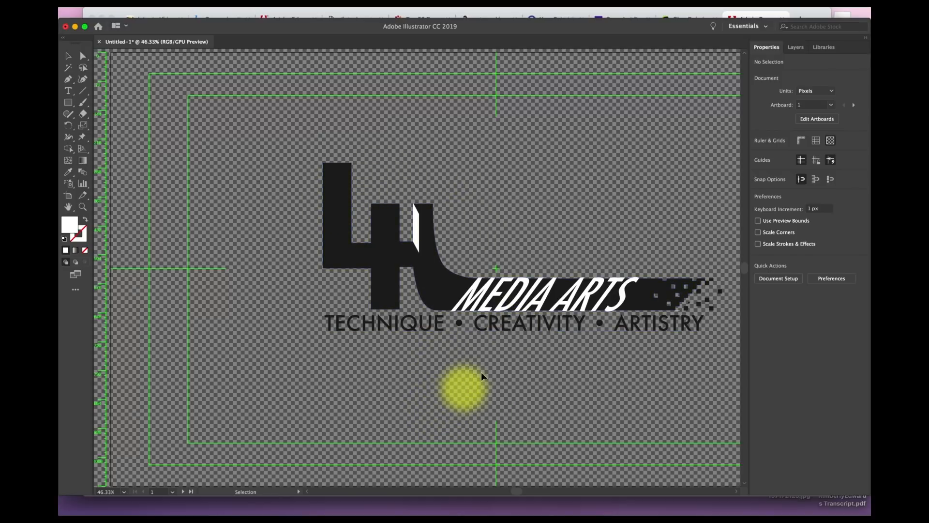
# Step: Rename the layer holding the complete logo as Final Logo
pyautogui.click(796, 48)
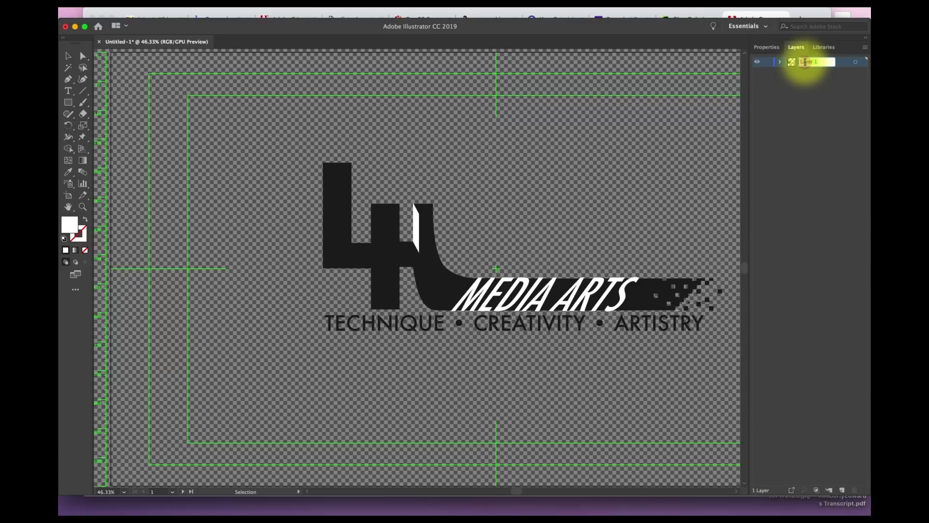
pyautogui.press('shift')
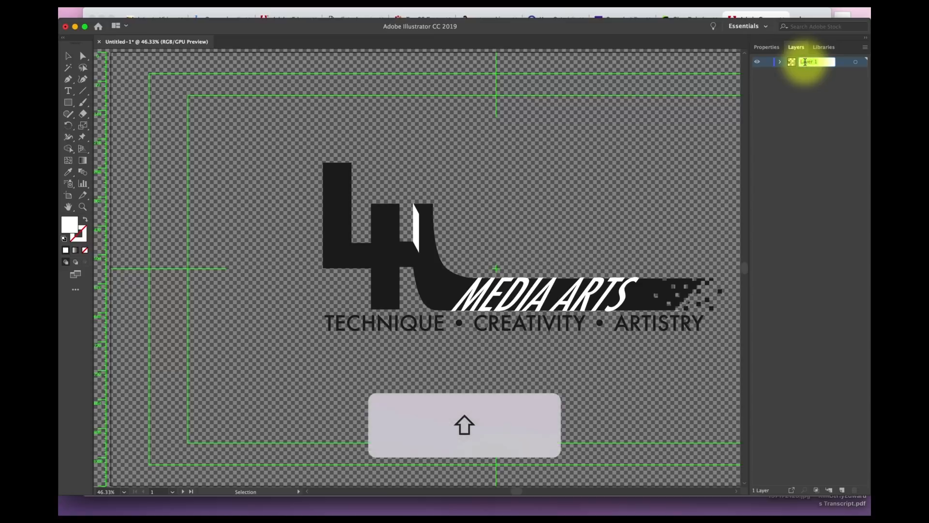
pyautogui.write('Logo')
pyautogui.press('Return')
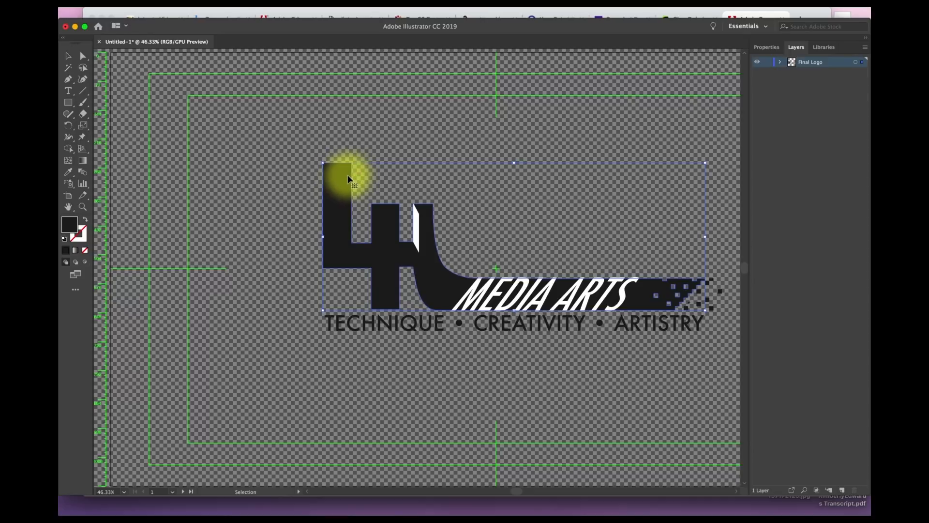
# Step: Copy the black LH shape into a new layer and align the copy exactly over the original
pyautogui.press('super')
pyautogui.press('super+c')
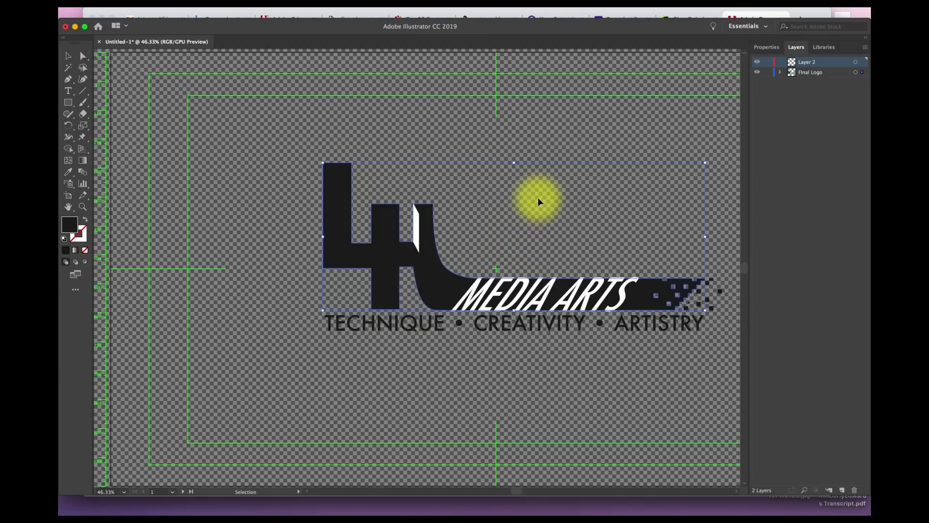
pyautogui.press('super')
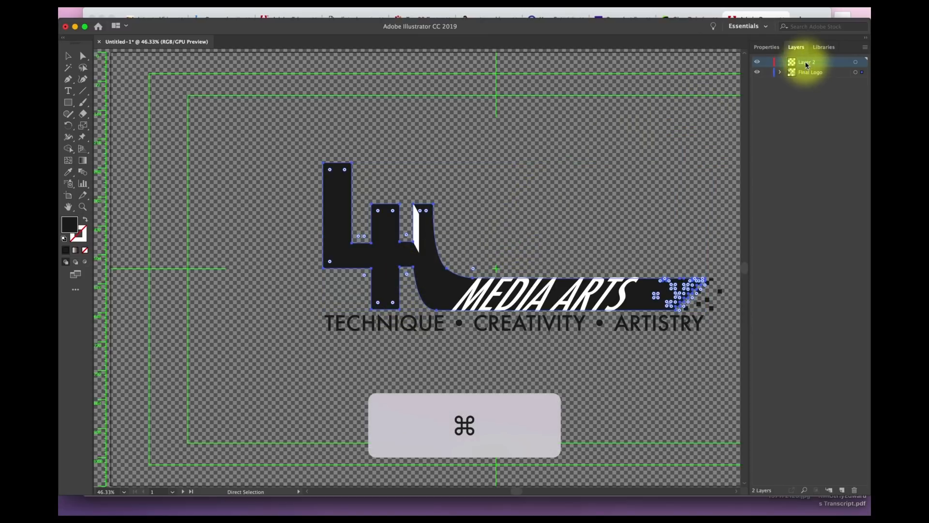
pyautogui.press('super+v')
pyautogui.press('v')
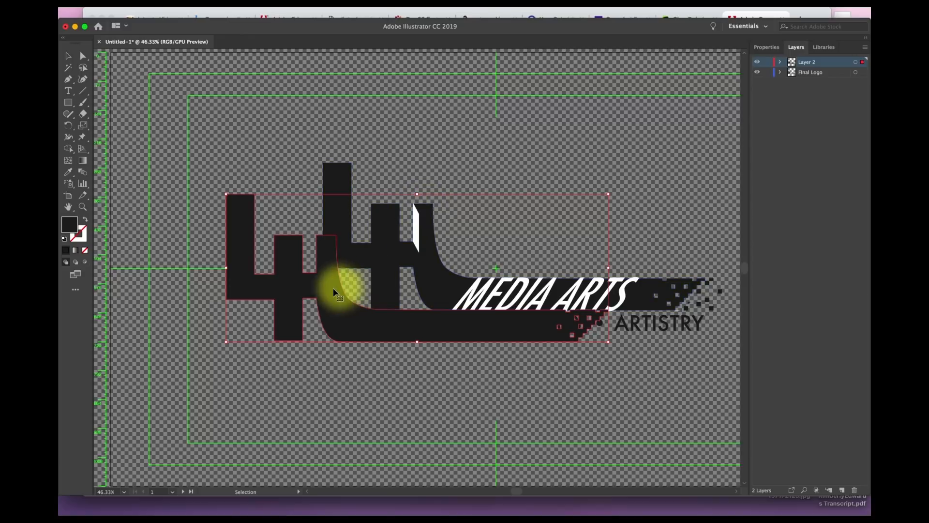
pyautogui.moveTo(294, 287); pyautogui.dragTo(391, 261)
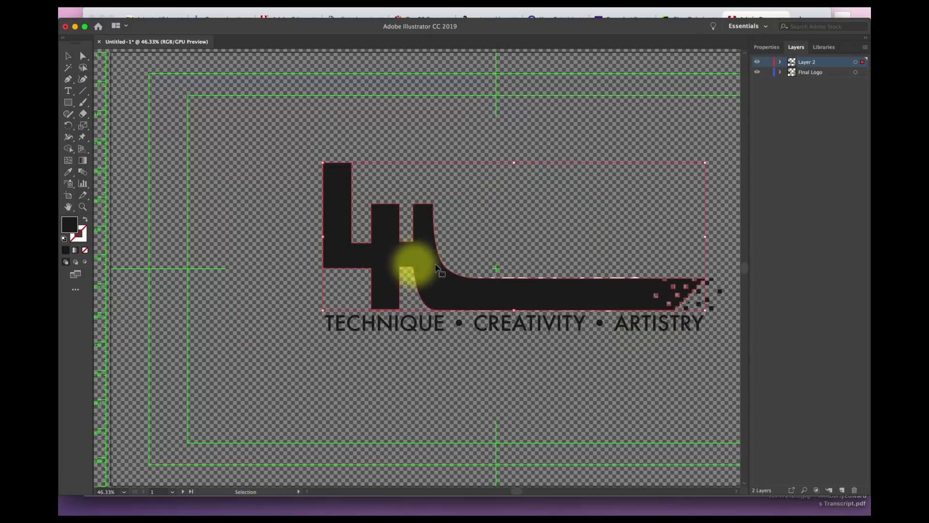
pyautogui.moveTo(414, 272)
pyautogui.mouseDown()
pyautogui.moveTo(387, 317)
pyautogui.moveTo(430, 273)
pyautogui.moveTo(427, 259)
pyautogui.mouseUp()
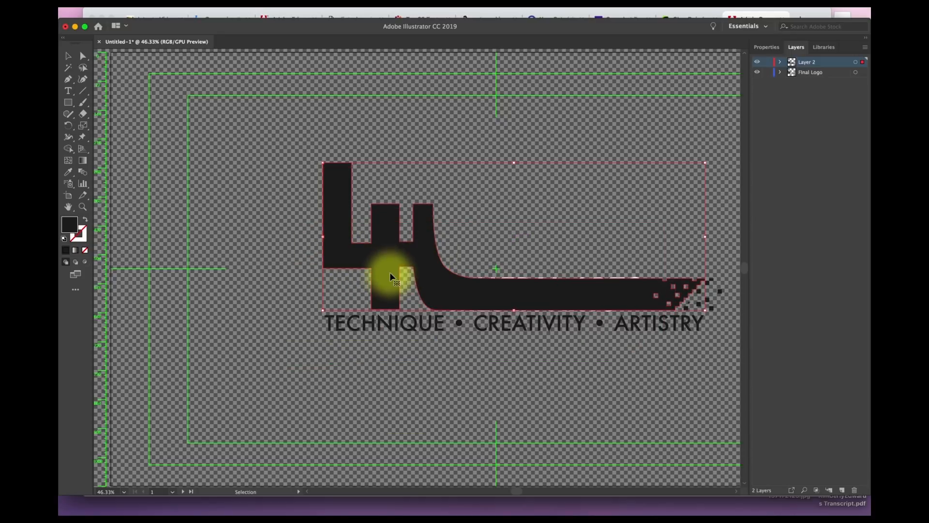
# Step: Rename the layer holding the copied black shape as LH and hide it
pyautogui.click(804, 63)
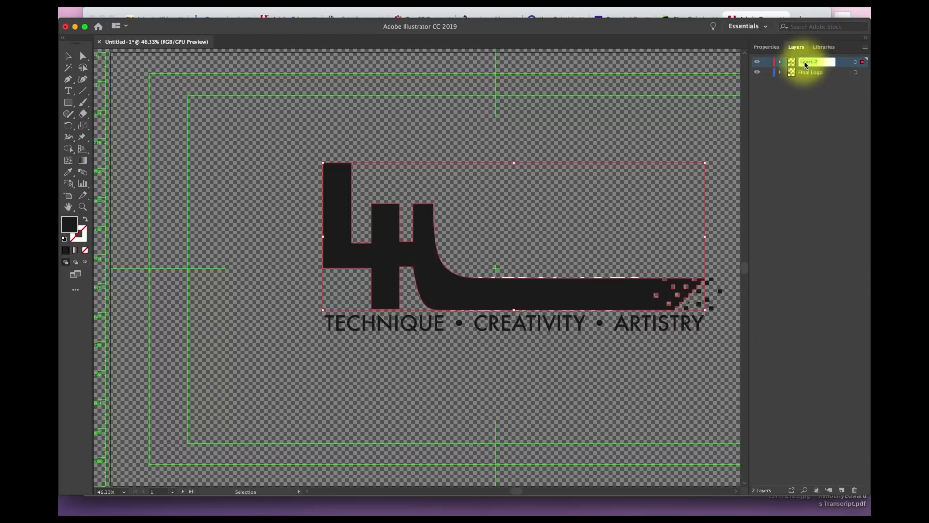
pyautogui.write('LH')
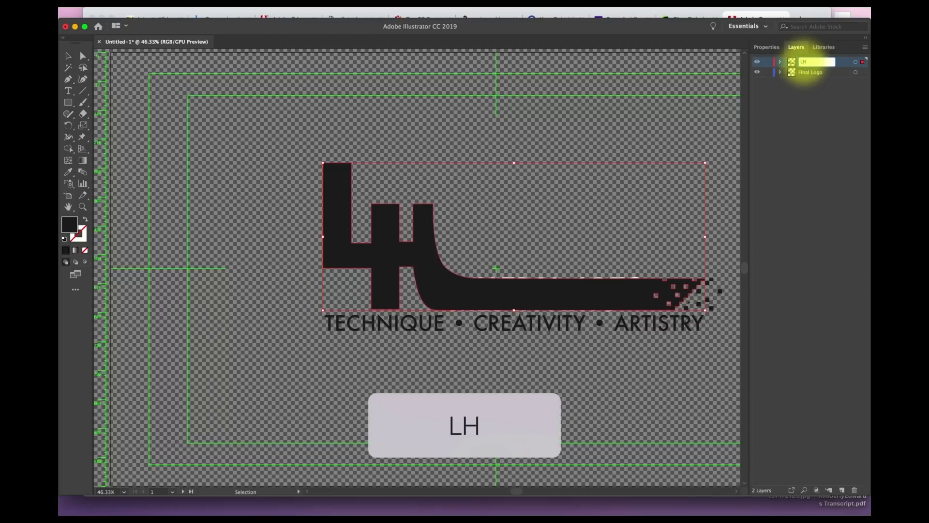
pyautogui.press('Return')
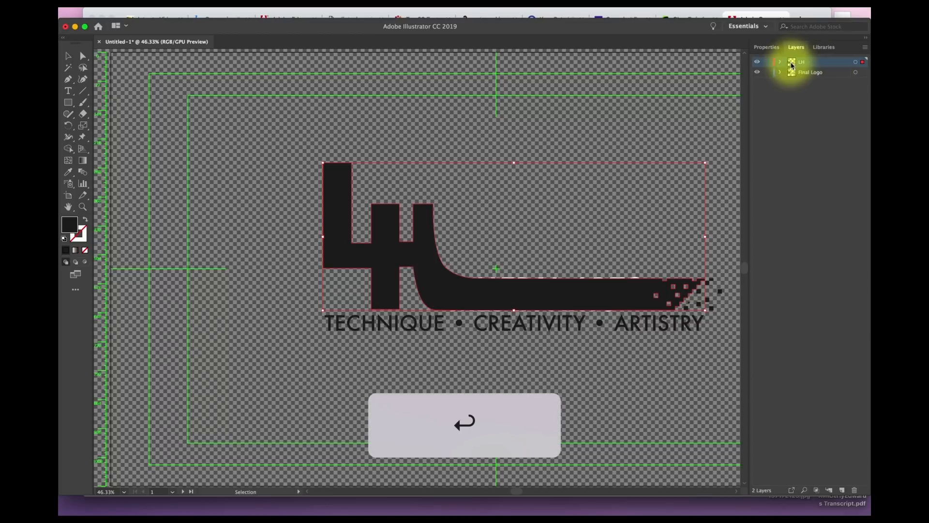
pyautogui.click(758, 62)
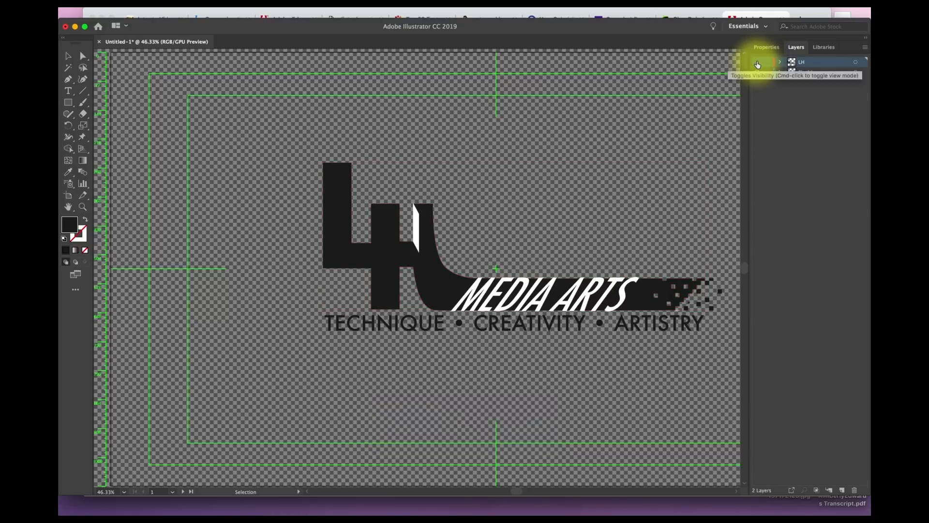
# Step: Copy the white door shape inside the H into a new layer
pyautogui.click(418, 228)
pyautogui.press('super')
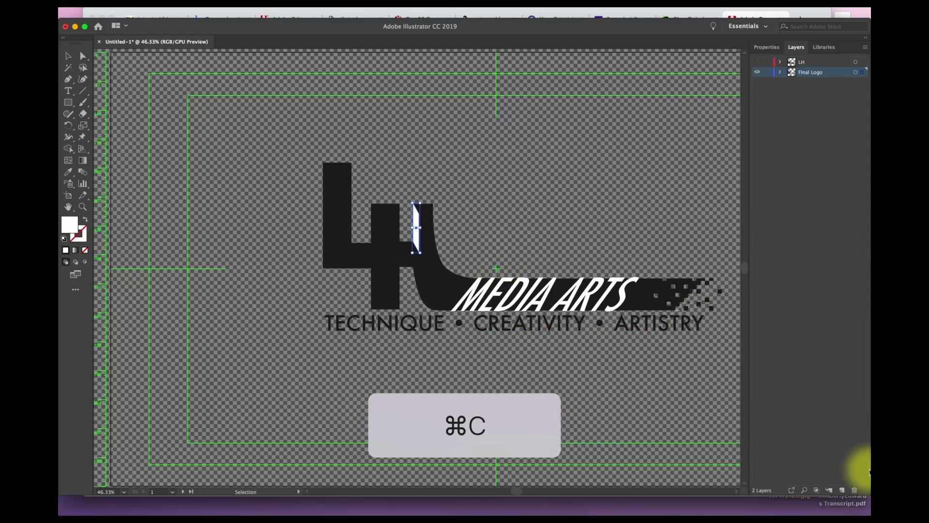
pyautogui.click(842, 490)
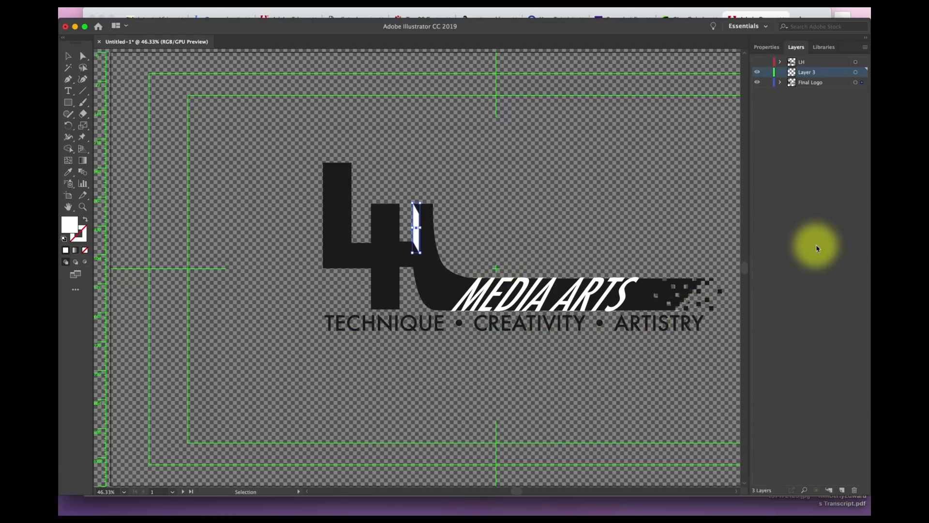
pyautogui.press('super+v')
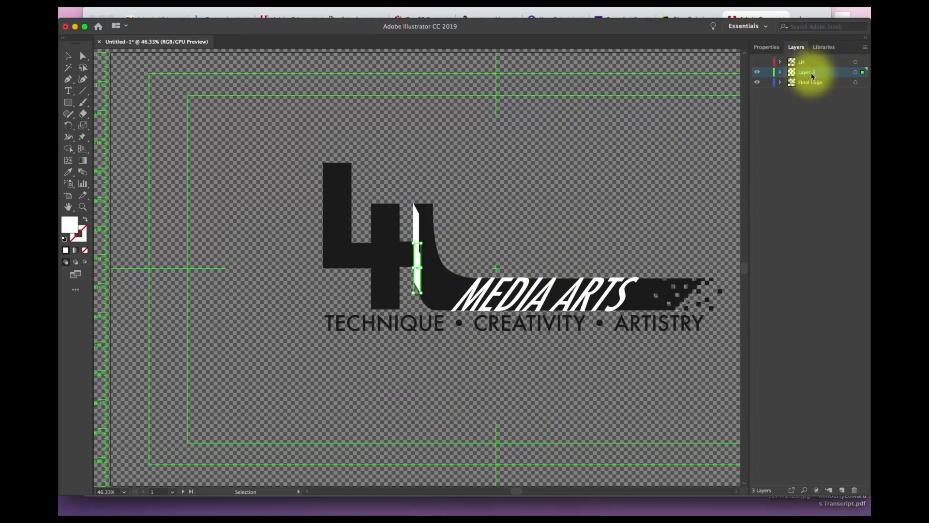
# Step: Rename the new layer as Door and align the pasted white shape over the original
pyautogui.press('shift')
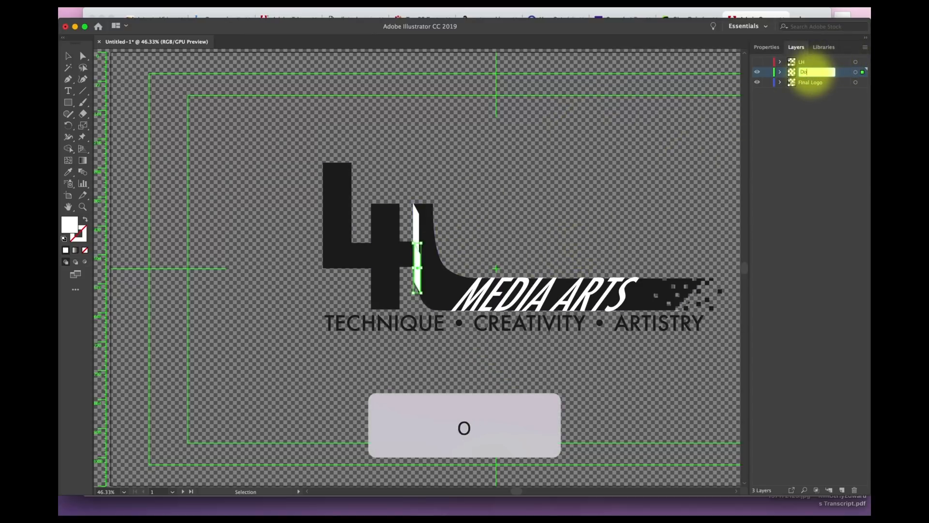
pyautogui.press('Return')
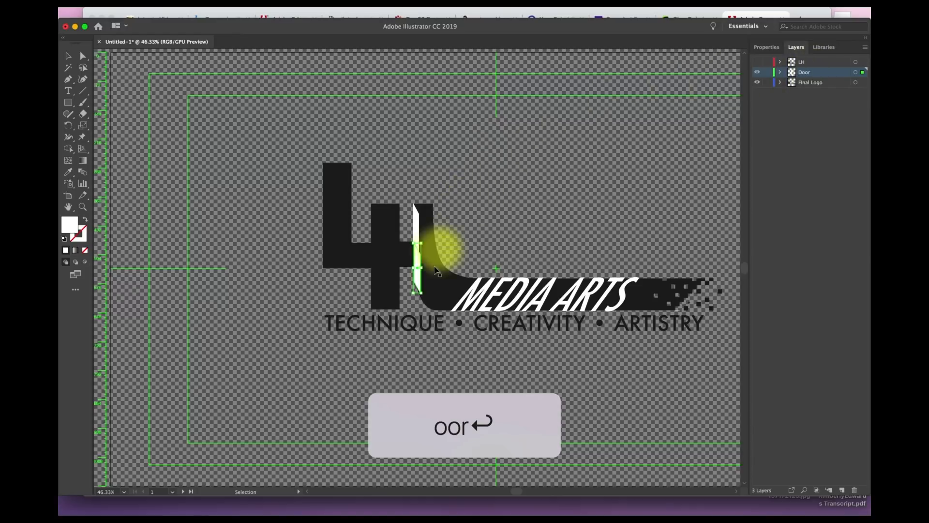
pyautogui.press('shift')
pyautogui.moveTo(419, 285); pyautogui.dragTo(419, 244)
# Step: Copy the loose pixel squares at the end of the logo's tail into a new layer
pyautogui.press('super+c')
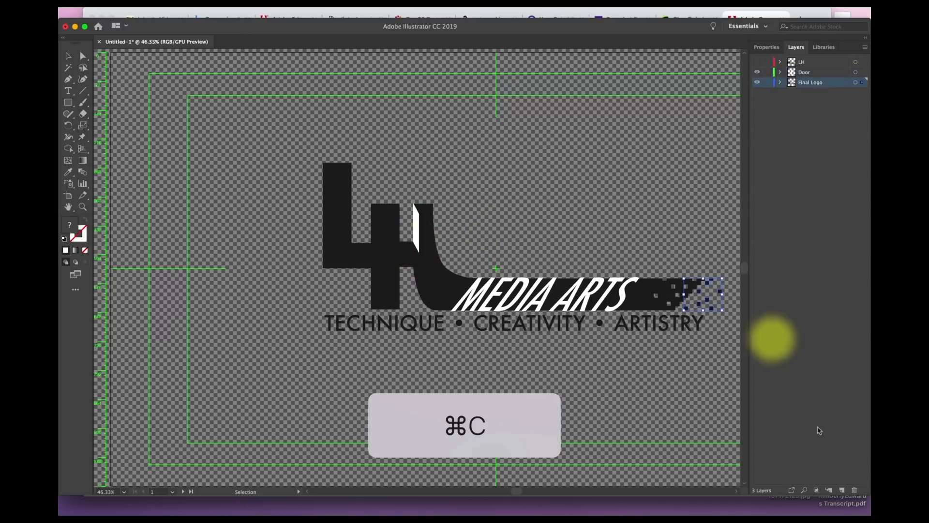
pyautogui.click(841, 490)
pyautogui.press('super+v')
pyautogui.moveTo(422, 256); pyautogui.dragTo(701, 291)
pyautogui.press('super+z')
pyautogui.press('super+z')
# Step: Group the pasted pixel squares, align them over the originals and deselect them
pyautogui.press('super+g')
pyautogui.moveTo(413, 264); pyautogui.dragTo(715, 310)
pyautogui.click(721, 375)
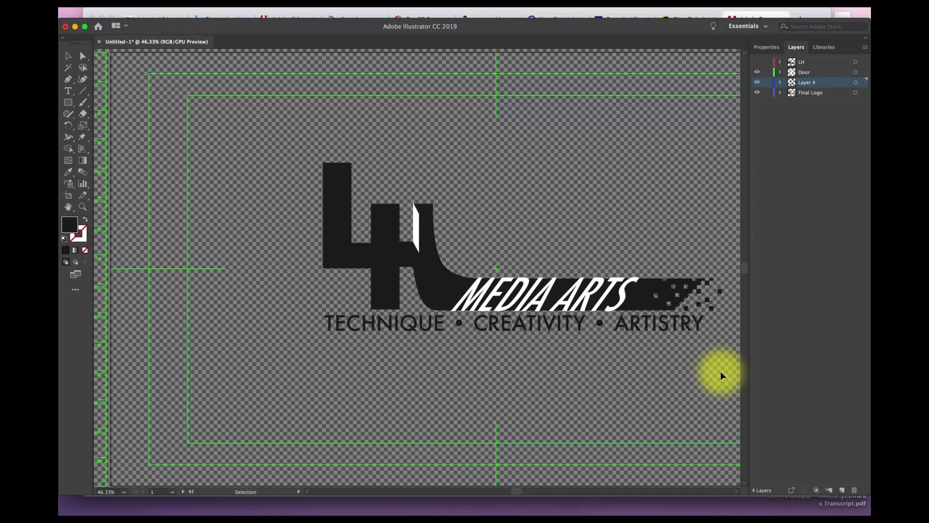
# Step: Rename Layer 4, which holds the pixel squares, as Pixels
pyautogui.doubleClick(807, 82)
pyautogui.write('Pixel')
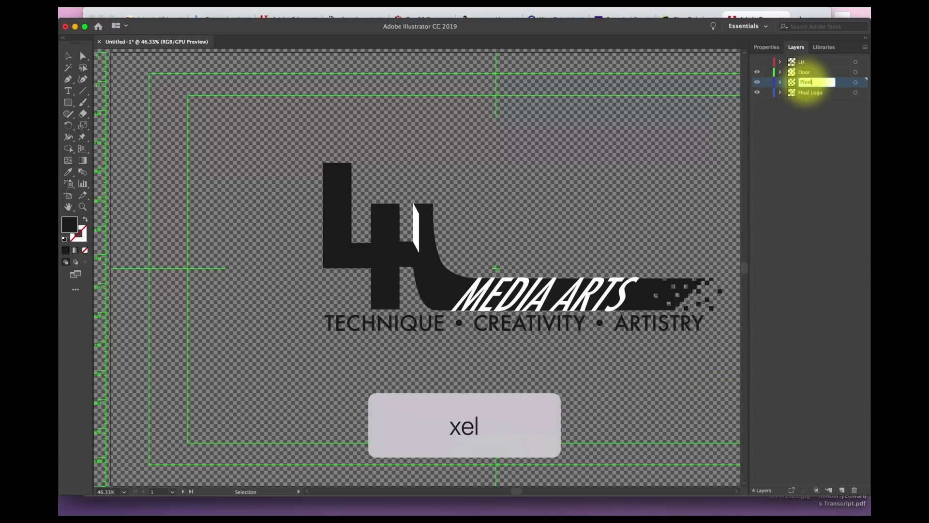
pyautogui.write('s')
pyautogui.press('Return')
# Step: Copy the white MEDIA ARTS lettering into a new layer and align it over the original
pyautogui.click(506, 296)
pyautogui.press('super+c')
pyautogui.click(839, 490)
pyautogui.press('super+v')
pyautogui.moveTo(445, 259); pyautogui.dragTo(582, 309)
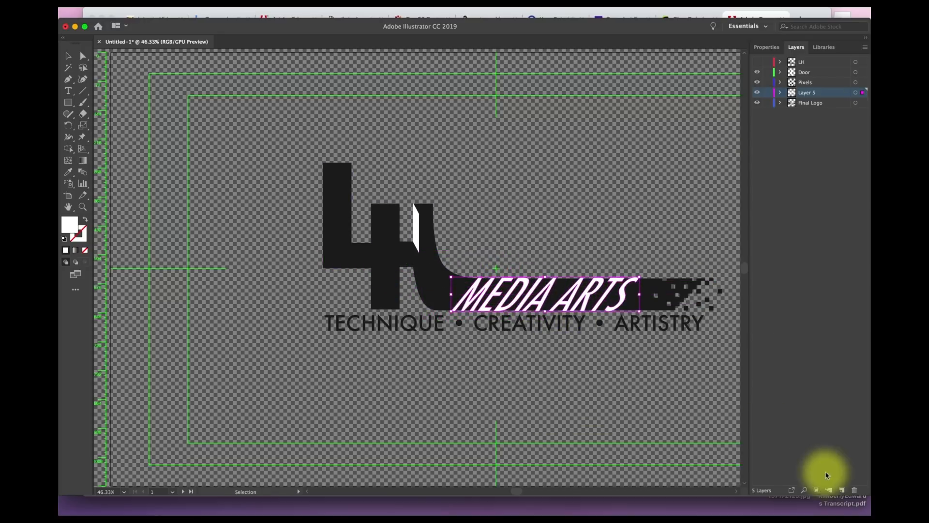
# Step: Copy the TECHNIQUE • CREATIVITY • ARTISTRY tagline into a new layer and align it over the original
pyautogui.click(622, 329)
pyautogui.press('super+c')
pyautogui.click(840, 490)
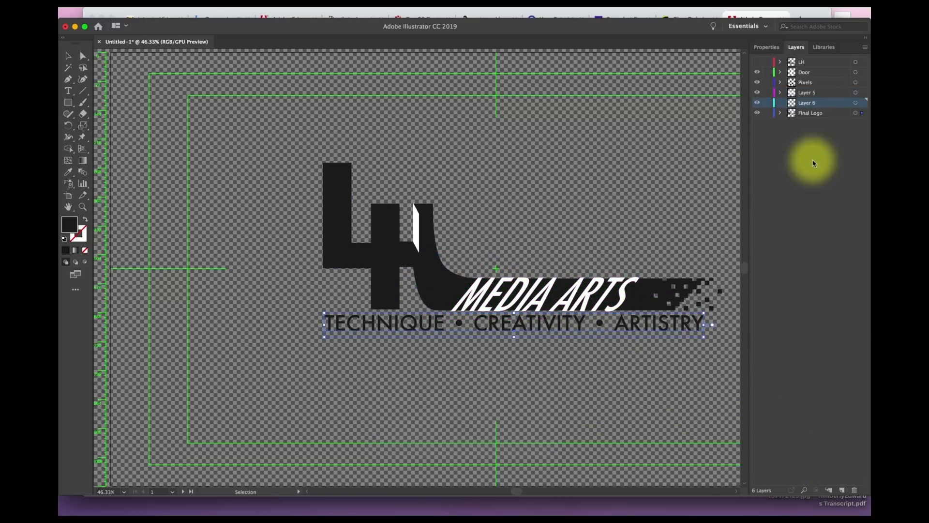
pyautogui.press('super+v')
pyautogui.moveTo(462, 266); pyautogui.dragTo(563, 323)
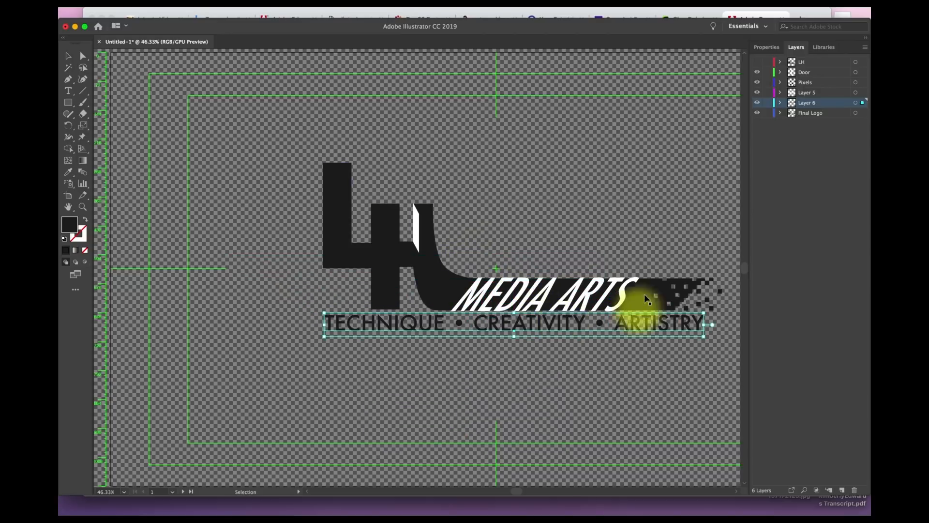
# Step: Rename Layer 5 as Media Arts and Layer 6 as TCA
pyautogui.doubleClick(807, 92)
pyautogui.write('Media Arts')
pyautogui.press('Return')
pyautogui.doubleClick(805, 102)
pyautogui.press('shift')
pyautogui.write('TA')
pyautogui.press('BackSpace')
pyautogui.write('CA')
pyautogui.press('Return')
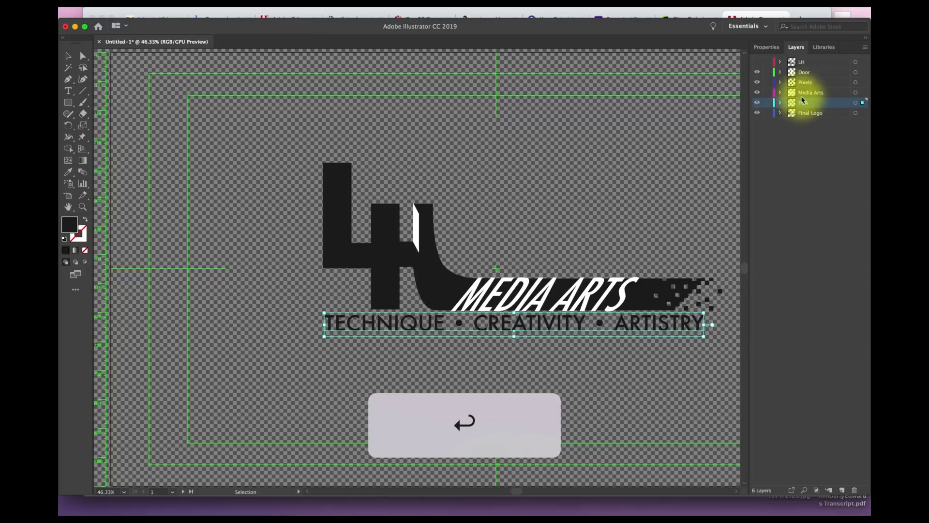
pyautogui.moveTo(803, 105); pyautogui.dragTo(804, 63)
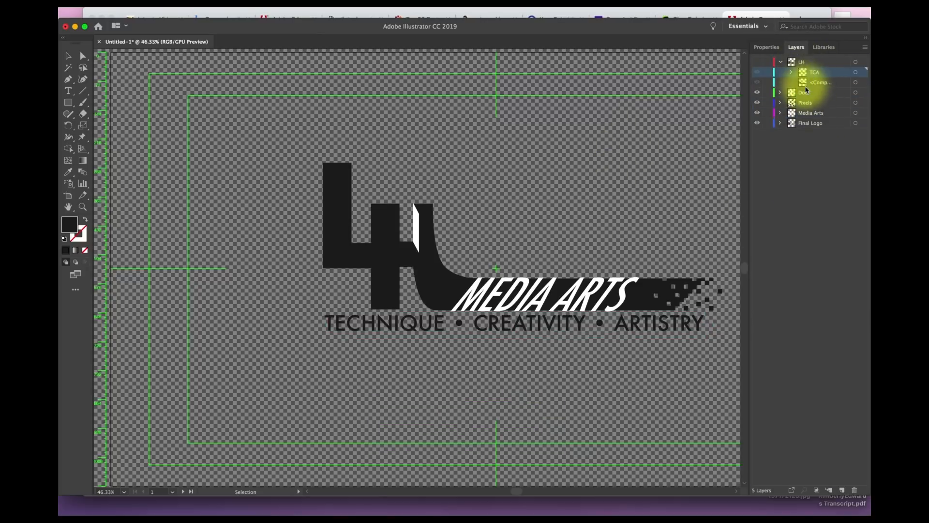
pyautogui.press('super+z')
pyautogui.press('super+z')
pyautogui.press('super+shift+z')
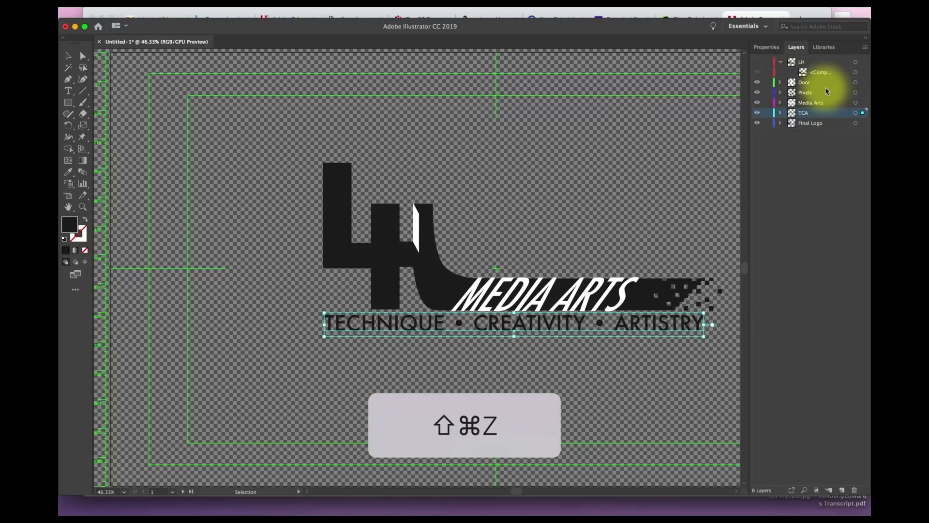
pyautogui.click(780, 62)
# Step: Reorder the layers from top to bottom as TCA, Media Arts, Pixels, Door, LH and Final Logo
pyautogui.moveTo(792, 64); pyautogui.dragTo(794, 108)
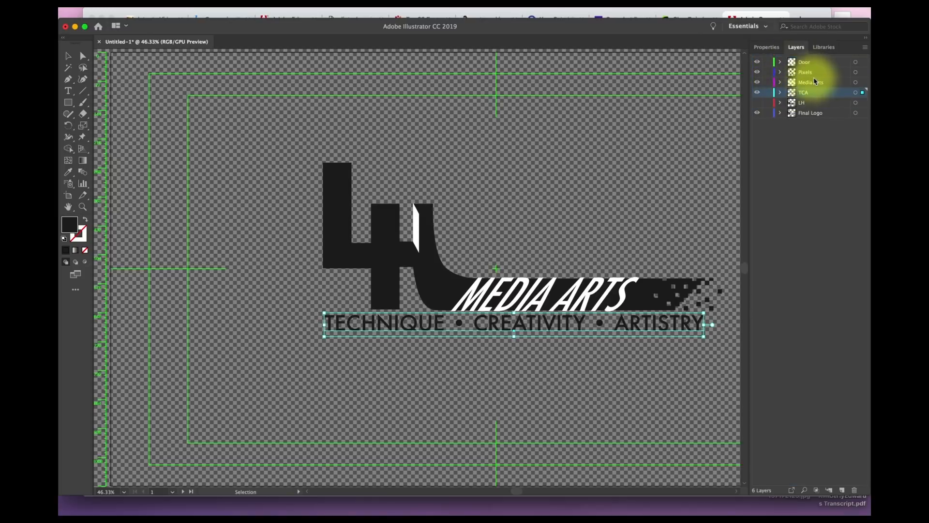
pyautogui.moveTo(794, 62); pyautogui.dragTo(793, 95)
pyautogui.moveTo(792, 82); pyautogui.dragTo(792, 60)
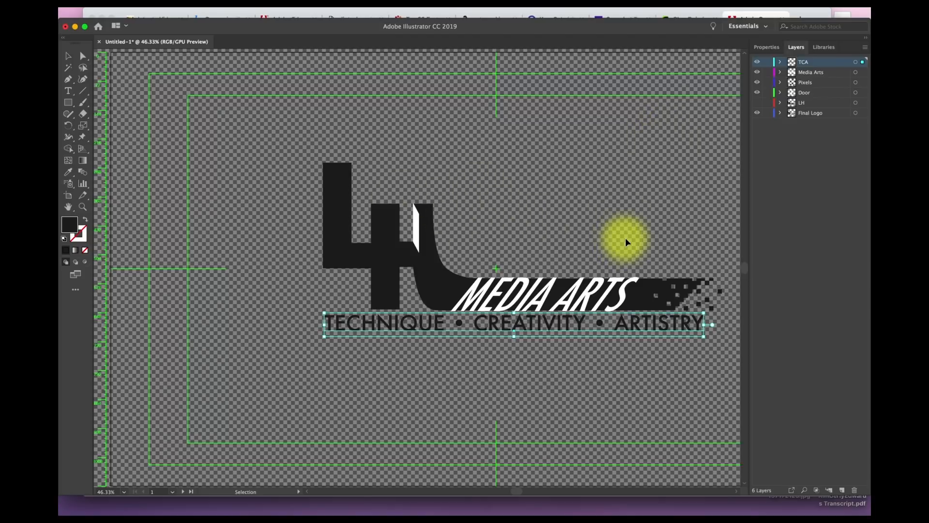
# Step: Start saving the document and choose the folder Documents > 04Film Production Class > Projects > 03 Motion Graphics > Logo Animation
pyautogui.press('super')
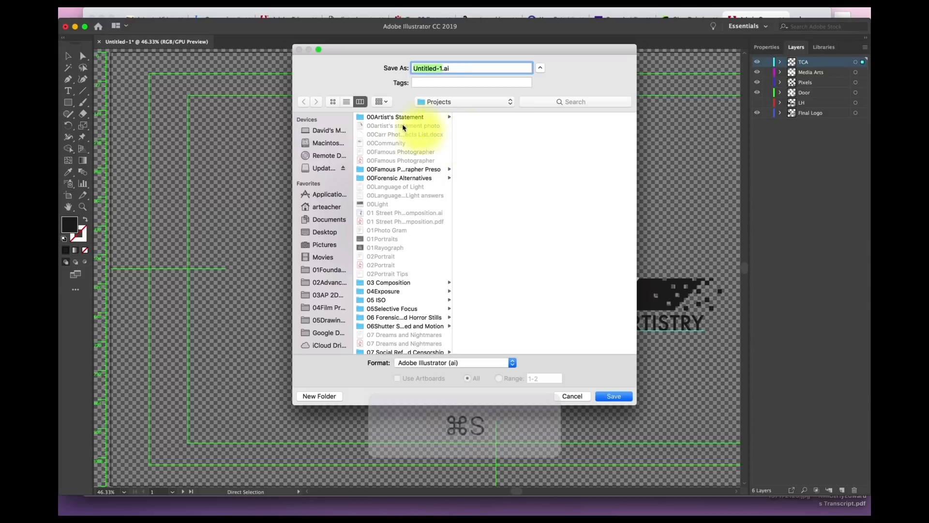
pyautogui.click(441, 103)
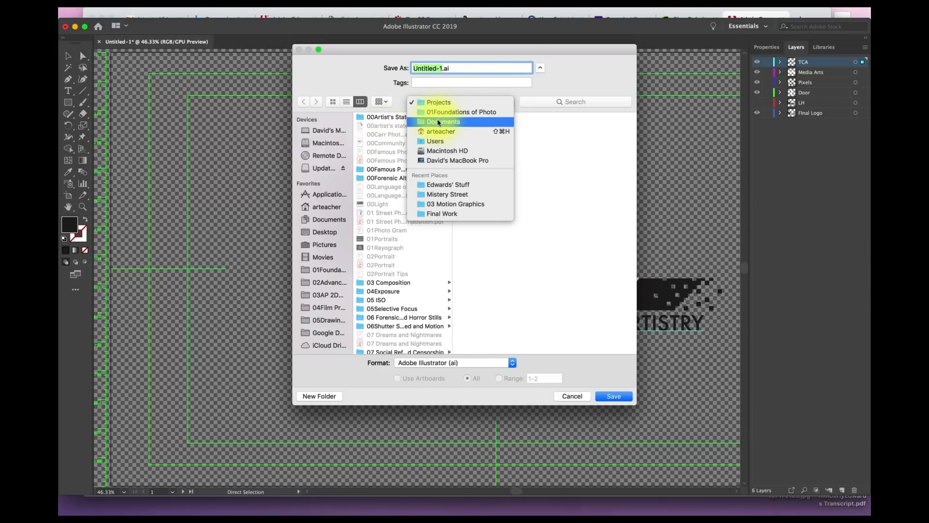
pyautogui.click(443, 121)
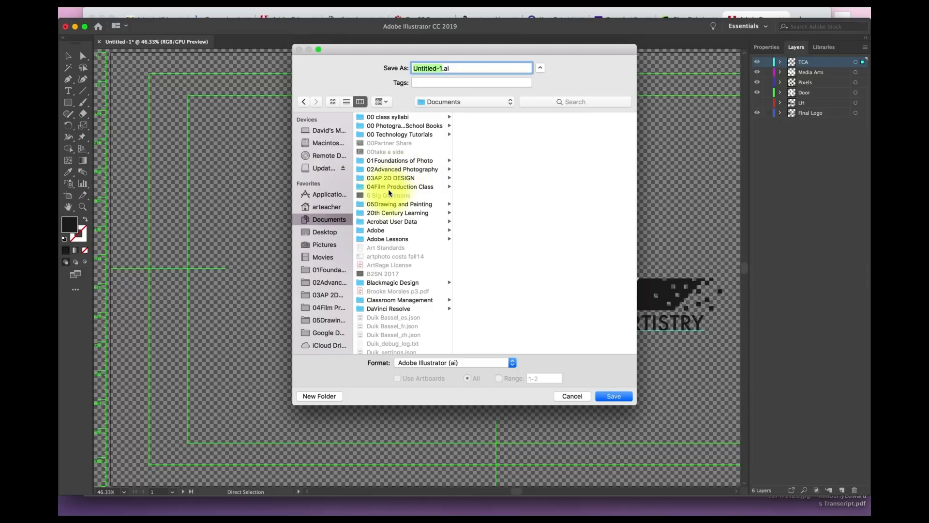
pyautogui.click(389, 190)
pyautogui.scroll(-5, 519, 245)
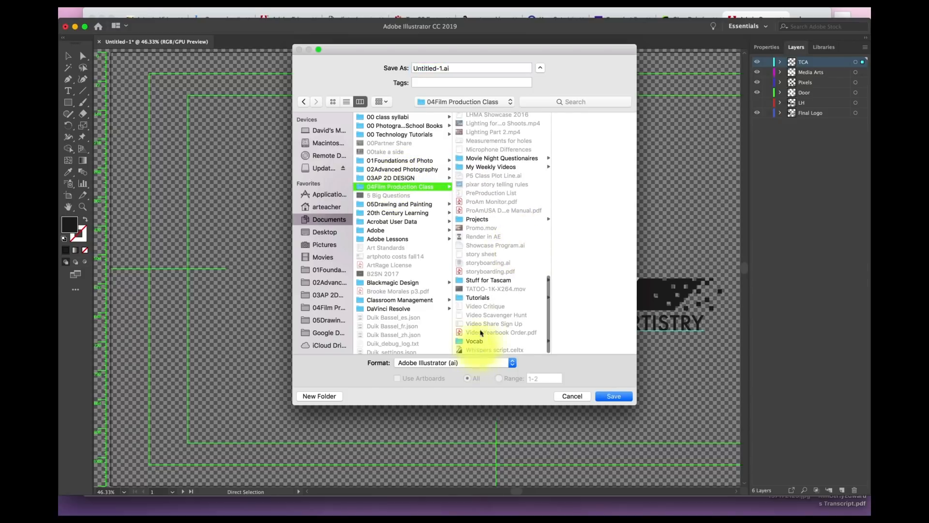
pyautogui.click(493, 219)
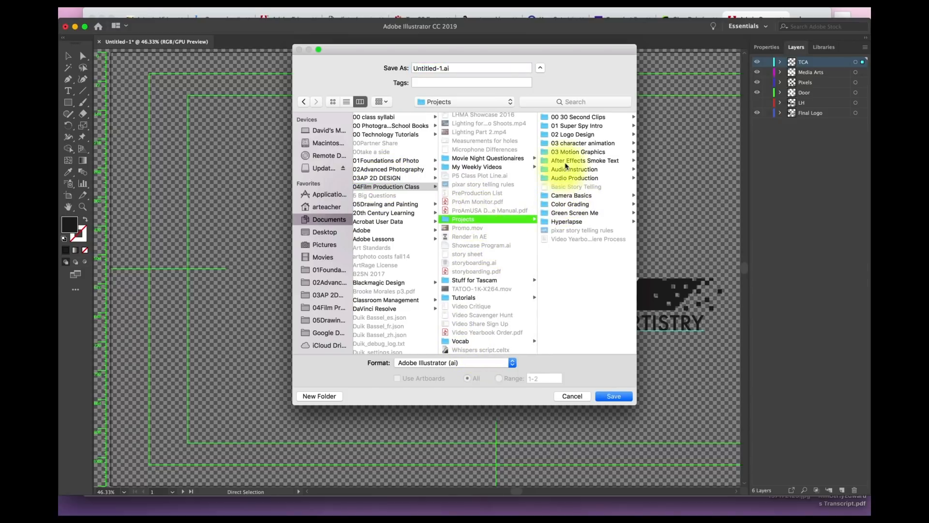
pyautogui.click(574, 153)
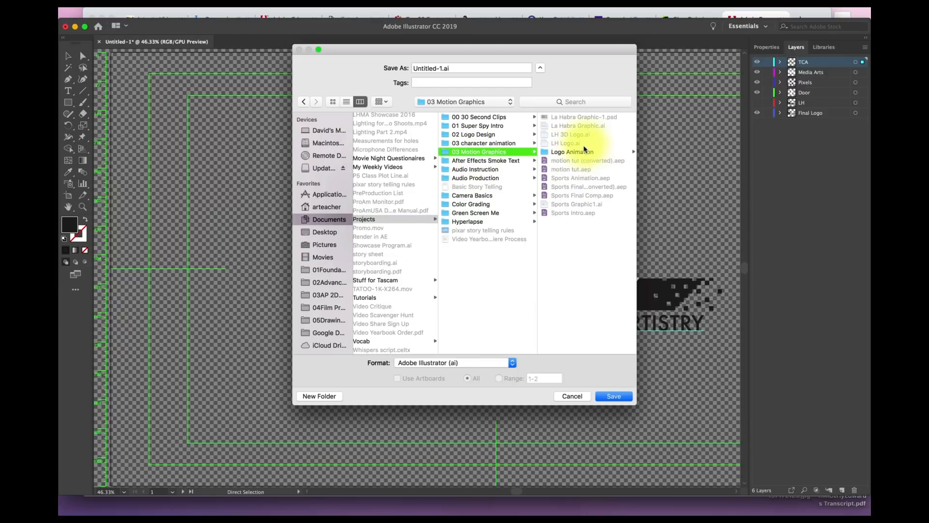
pyautogui.click(580, 153)
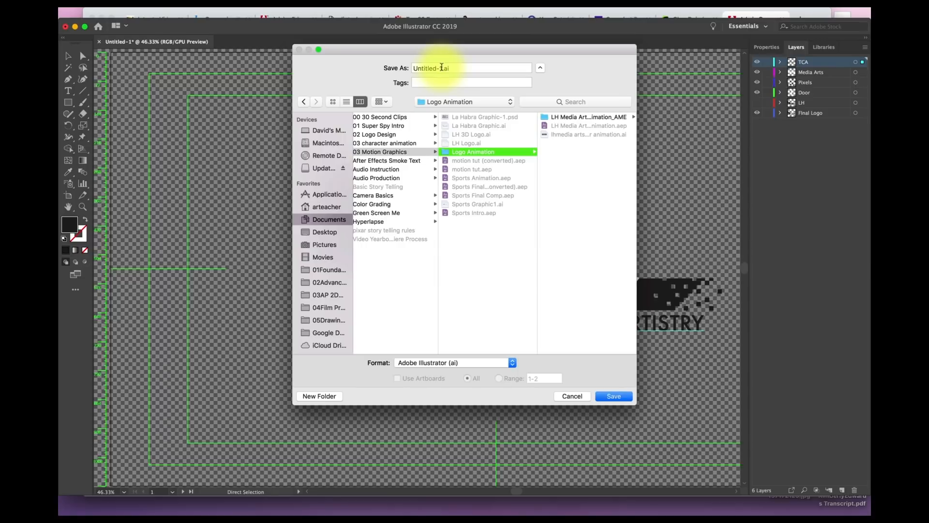
# Step: Save the file as media arts logo.ai with the Illustrator CC version options, and close the document and the program
pyautogui.moveTo(442, 67); pyautogui.dragTo(390, 62)
pyautogui.write('med')
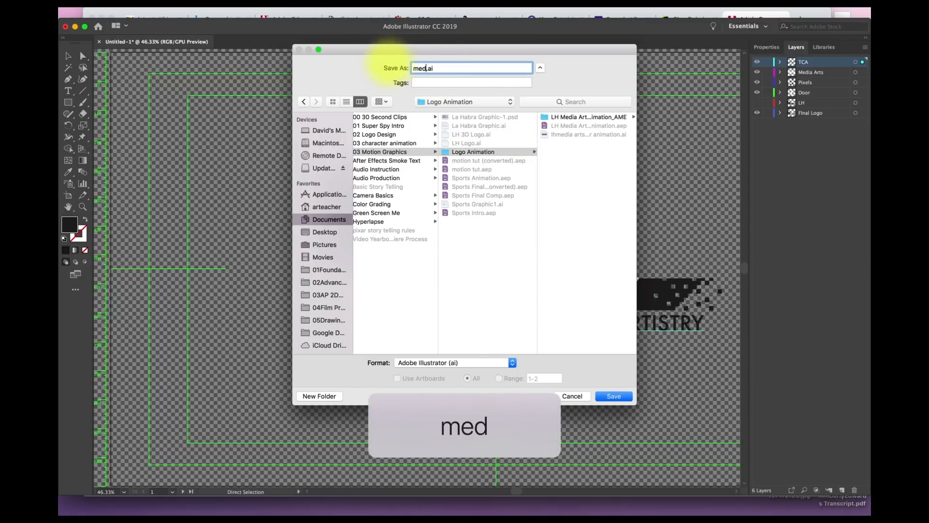
pyautogui.write('ia arts logo')
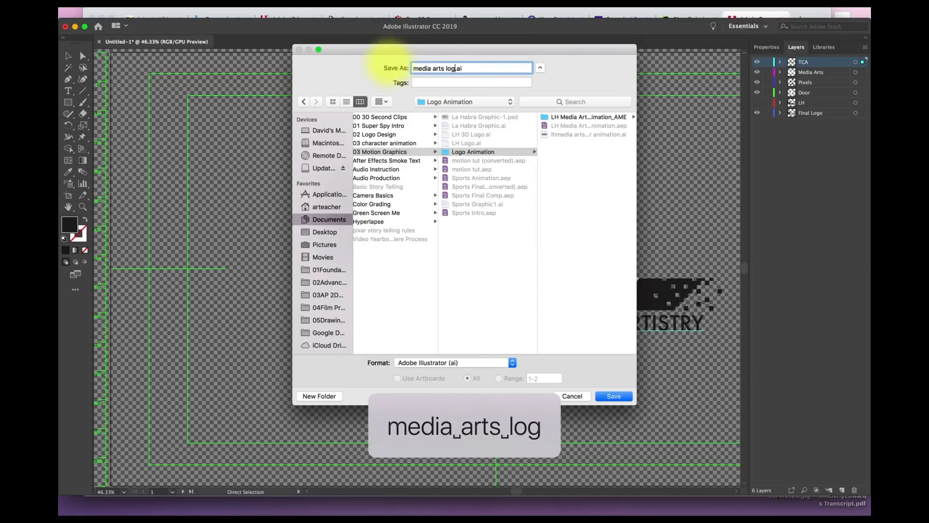
pyautogui.press('Return')
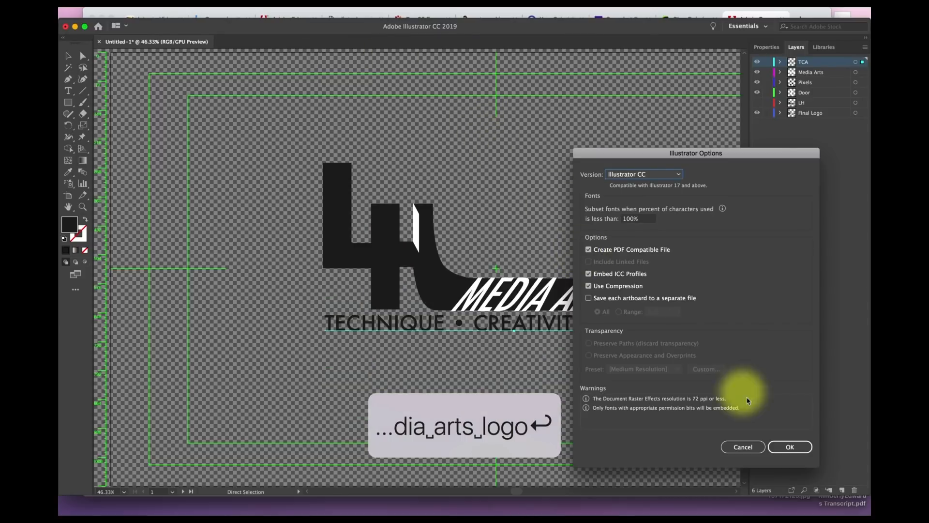
pyautogui.click(790, 446)
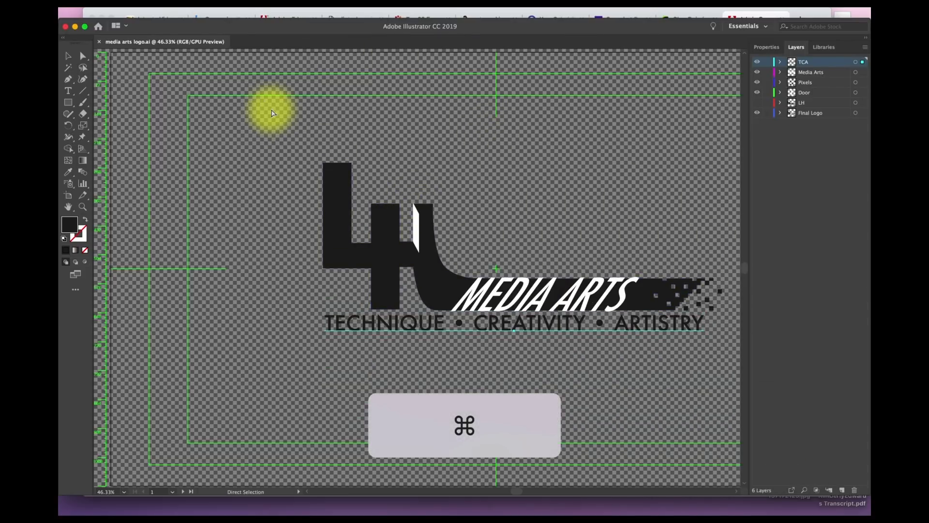
pyautogui.press('super+w')
pyautogui.press('super+q')
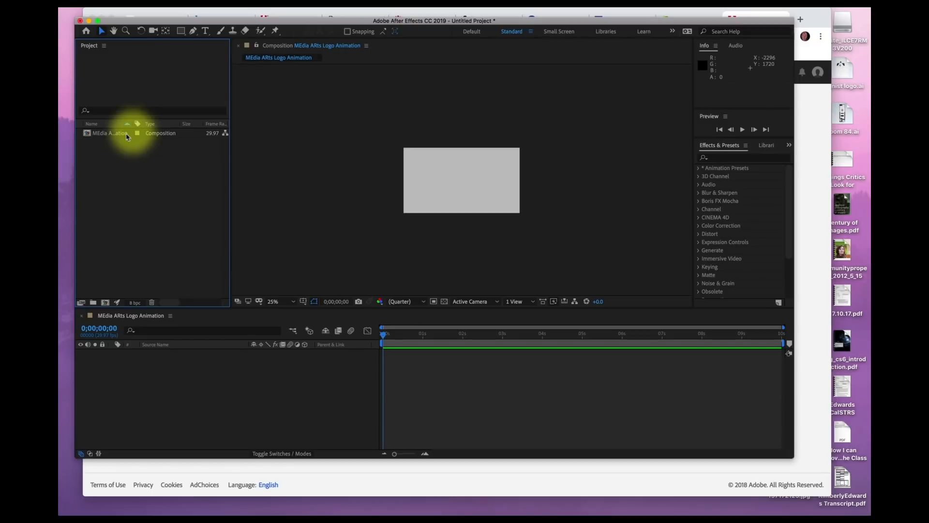
# Step: Switch to After Effects and delete the existing MEdia ARts Logo Animation composition from the project
pyautogui.click(120, 135)
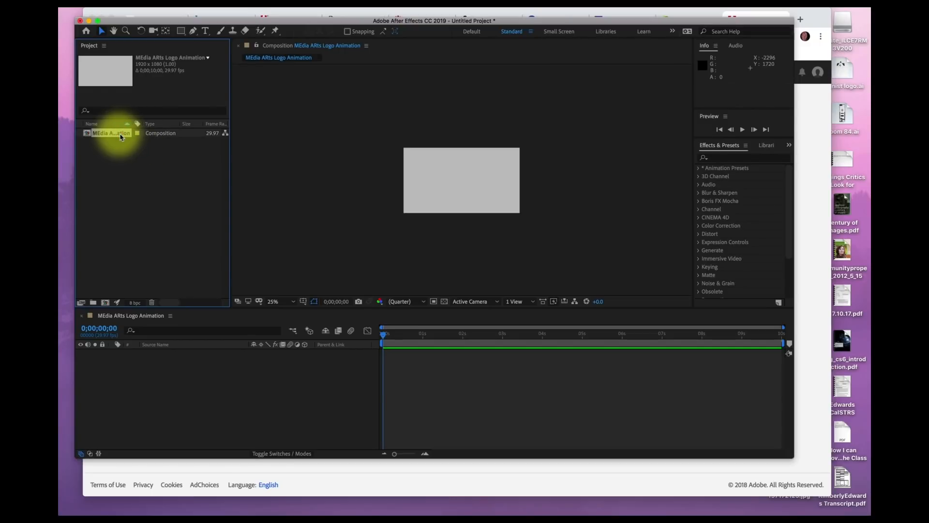
pyautogui.press('BackSpace')
pyautogui.rightClick(121, 155)
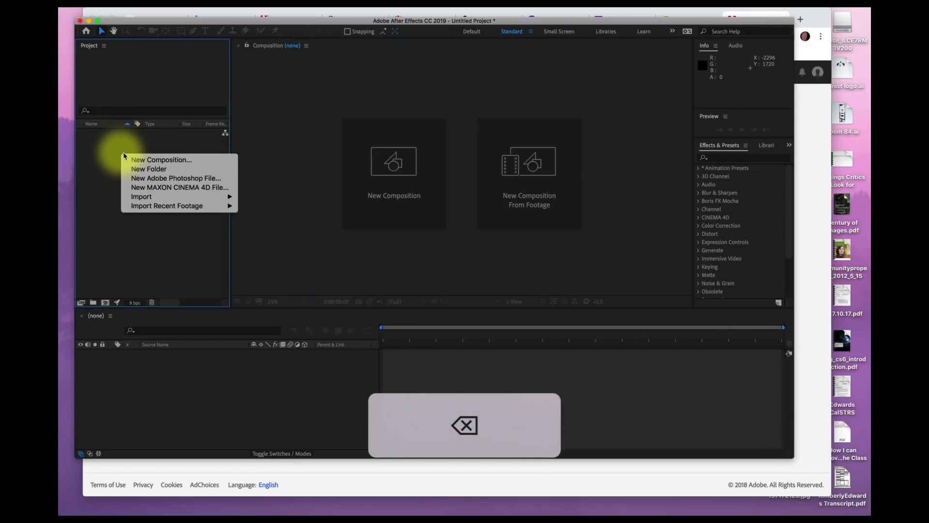
pyautogui.moveTo(166, 201)
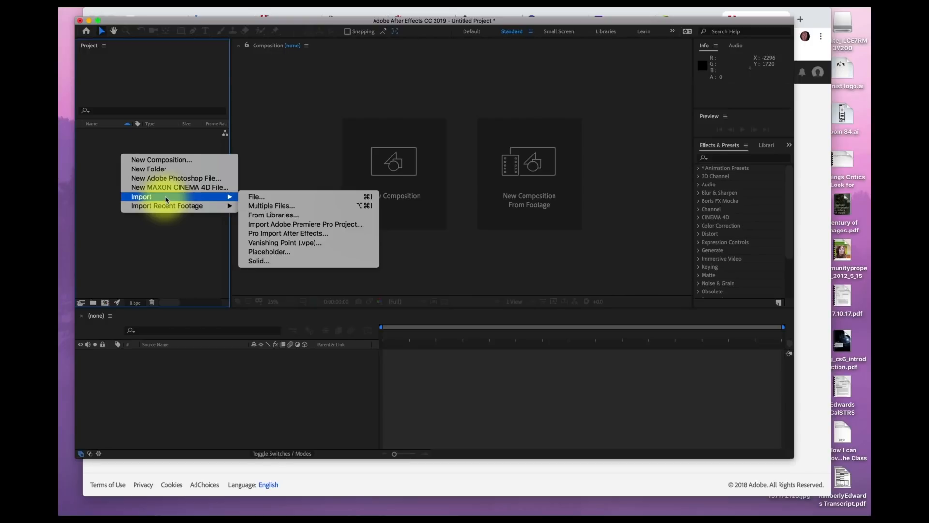
pyautogui.click(102, 177)
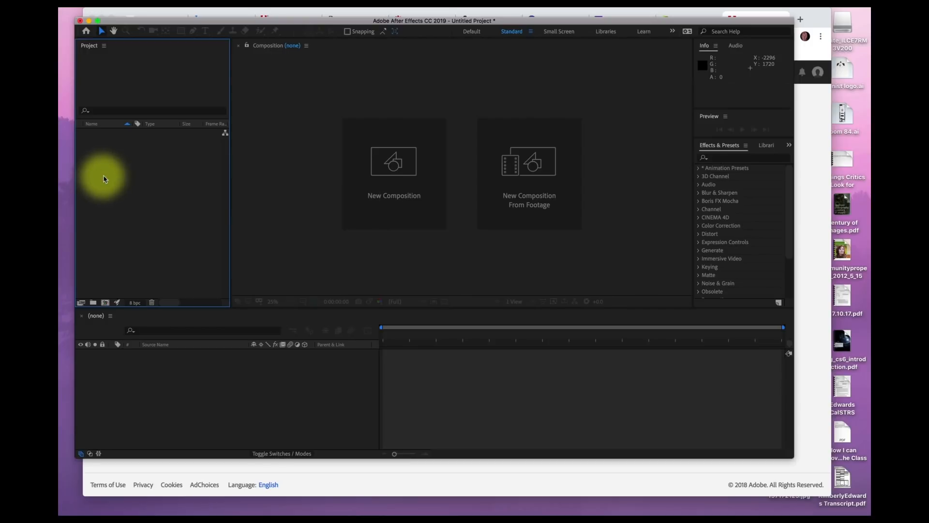
# Step: Import media arts logo.ai from the Logo Animation folder as Composition - Retain Layer Sizes
pyautogui.rightClick(103, 179)
pyautogui.moveTo(191, 223)
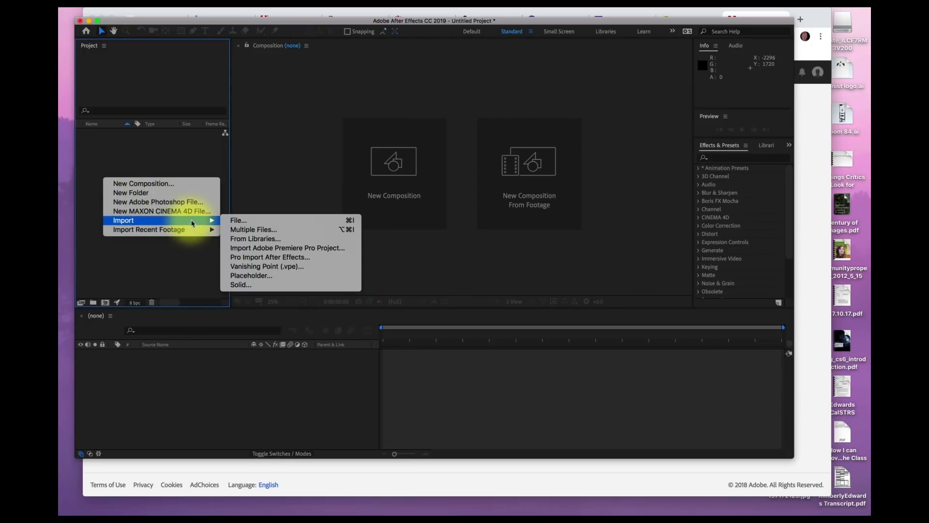
pyautogui.click(238, 221)
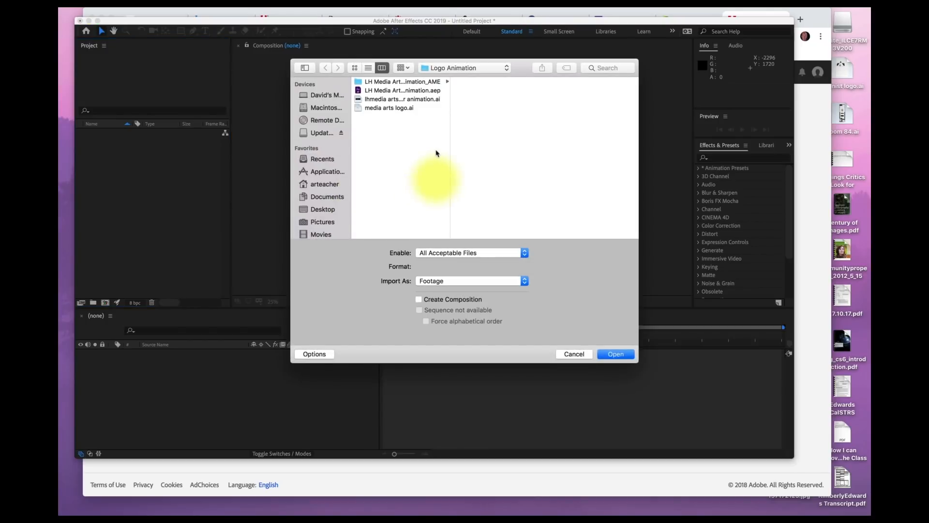
pyautogui.click(393, 109)
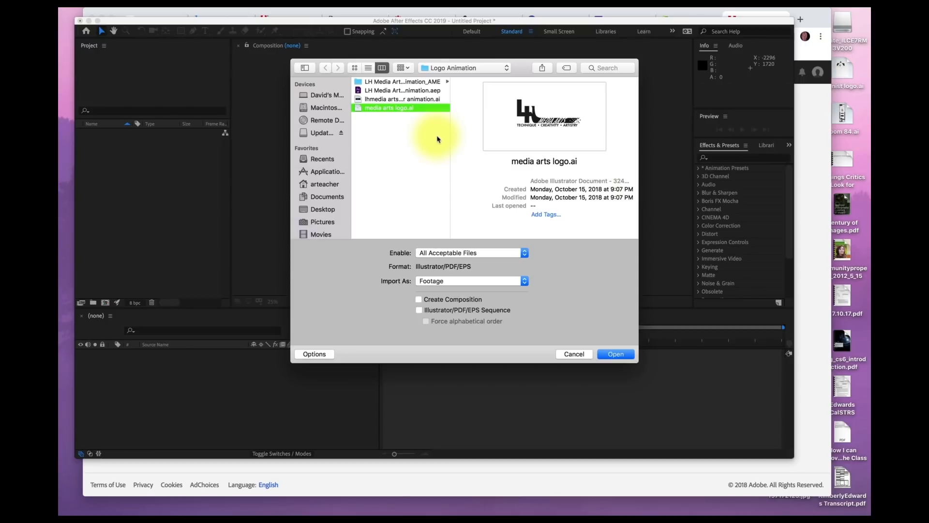
pyautogui.click(432, 282)
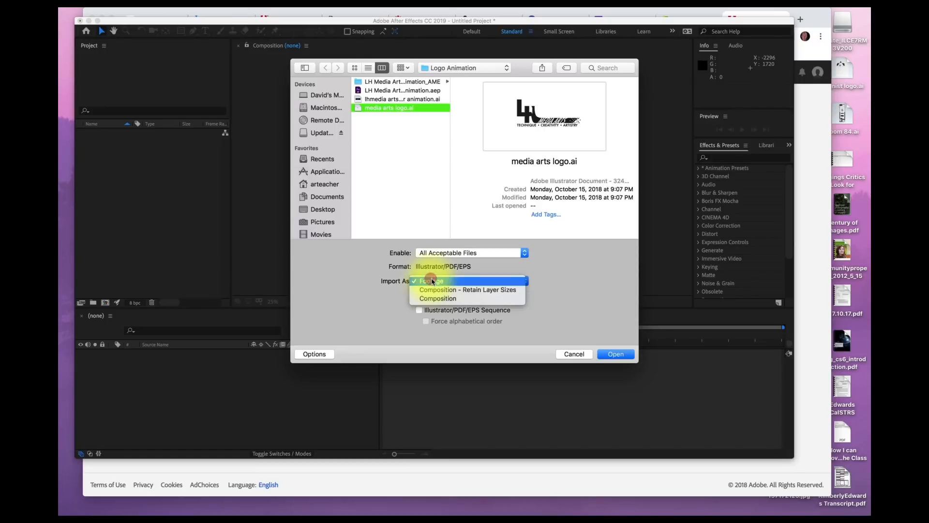
pyautogui.click(490, 291)
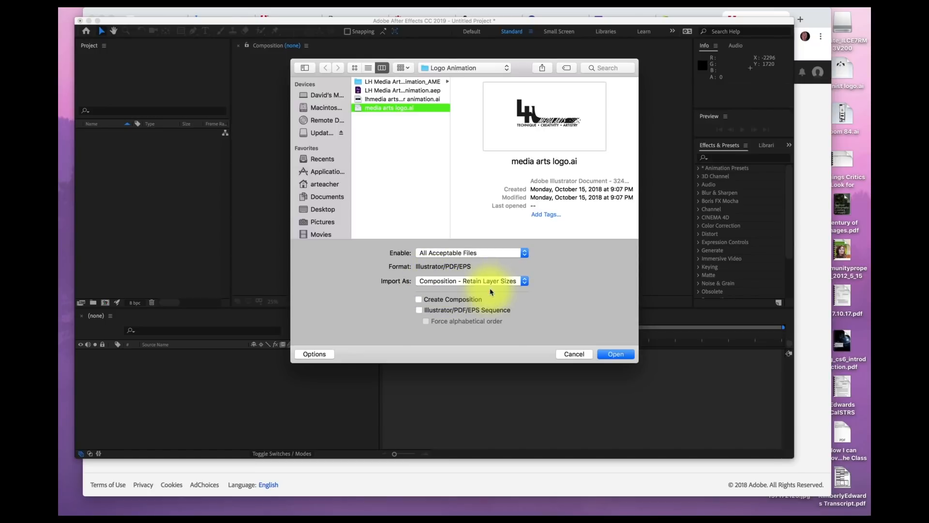
pyautogui.click(612, 353)
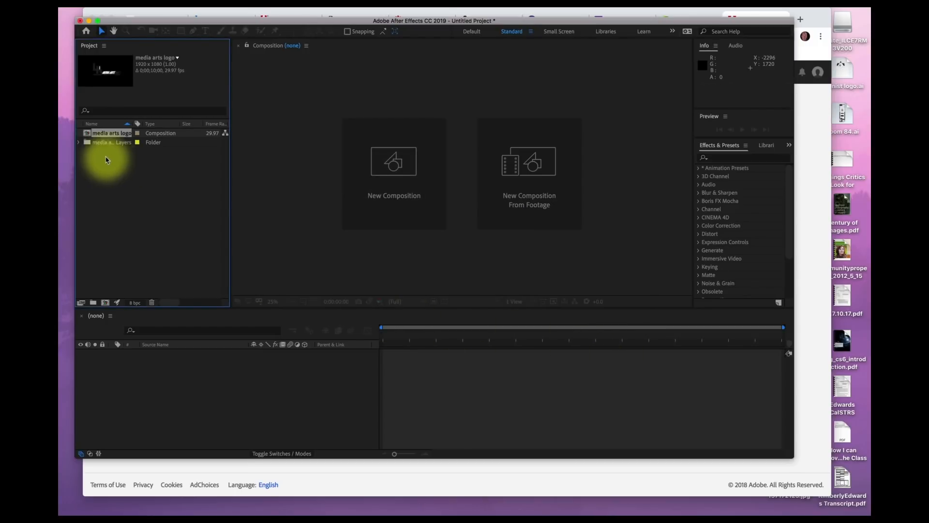
# Step: Open the media arts logo composition in the timeline and check the imported files in its layers folder
pyautogui.doubleClick(88, 136)
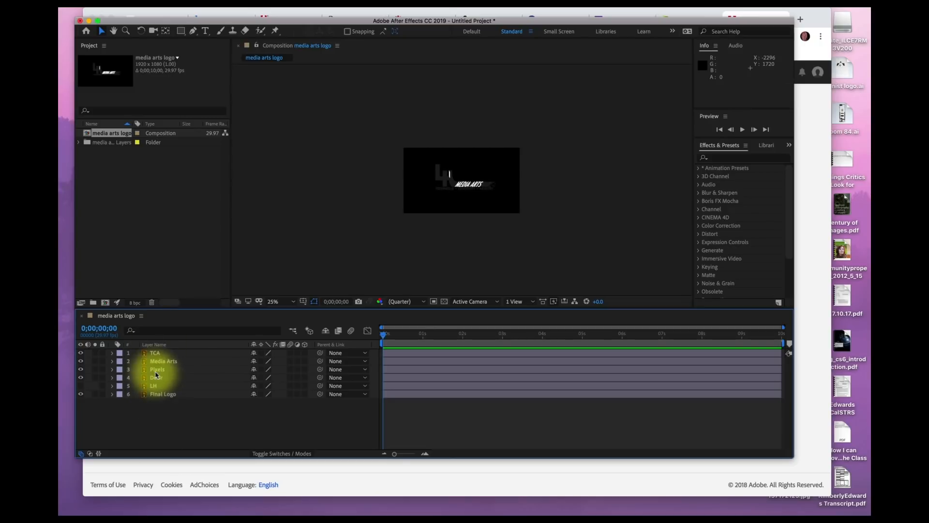
pyautogui.click(79, 142)
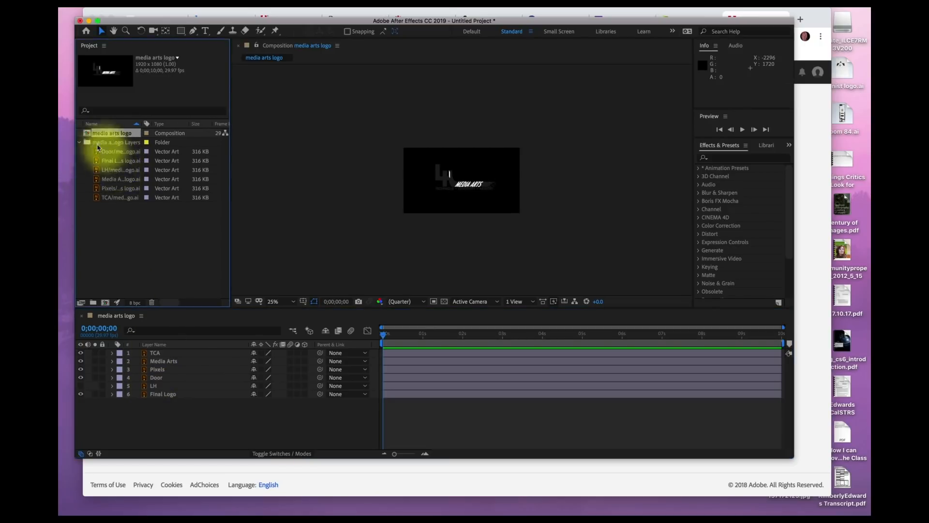
pyautogui.click(79, 142)
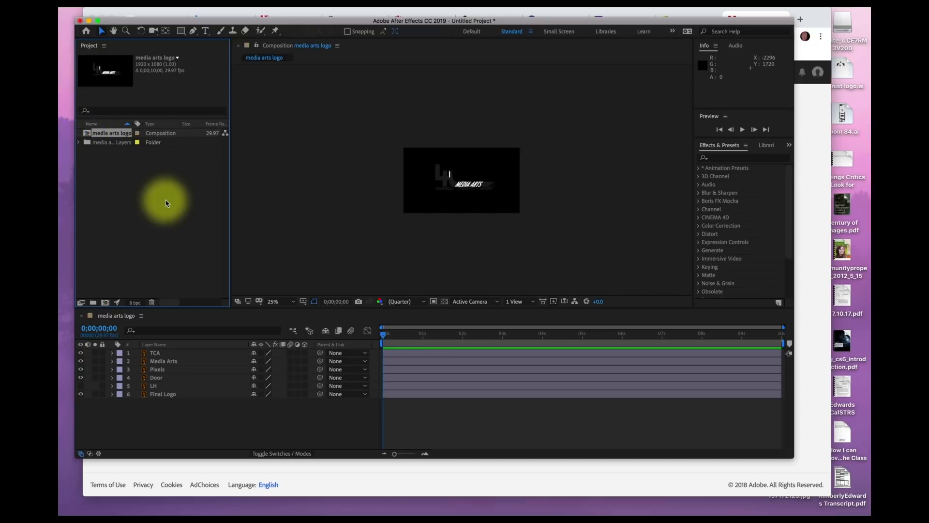
pyautogui.click(80, 143)
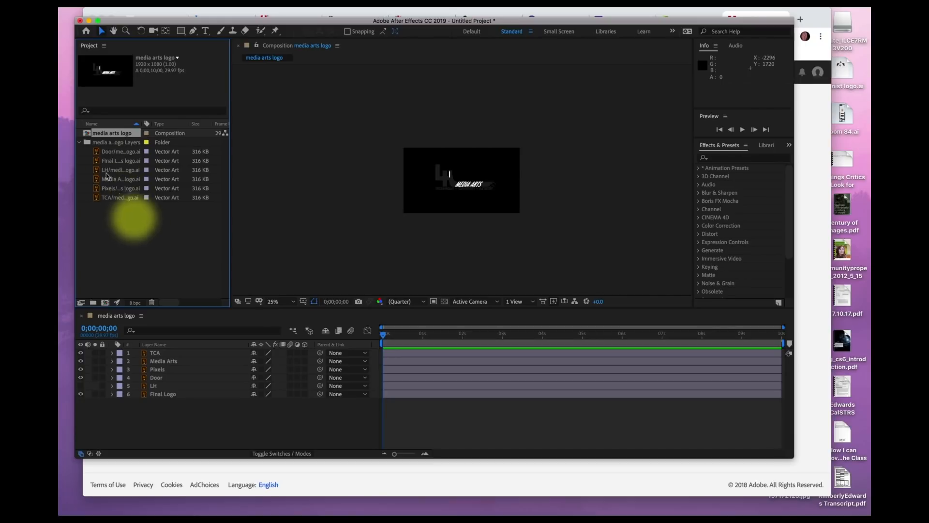
pyautogui.click(79, 142)
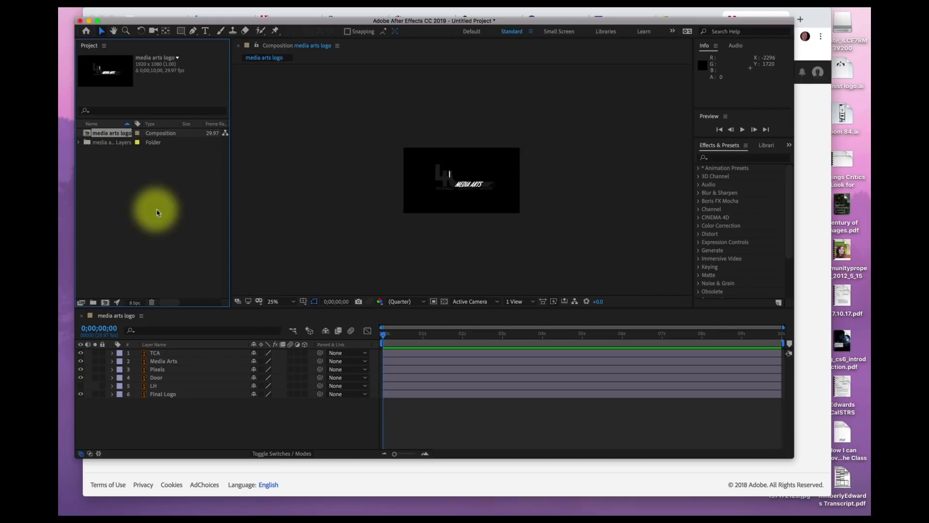
# Step: Rename the media arts logo composition as media arts logo animation in its composition settings
pyautogui.moveTo(279, 9)
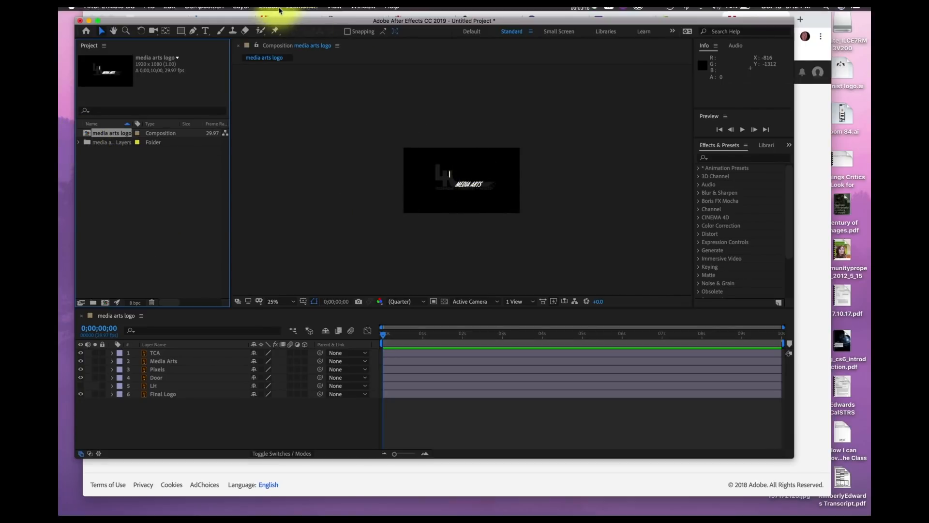
pyautogui.click(223, 11)
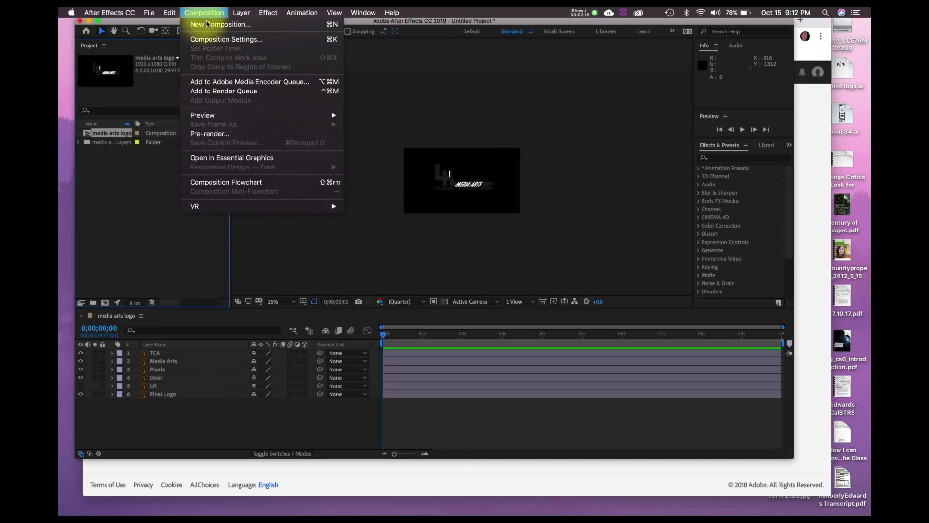
pyautogui.click(213, 43)
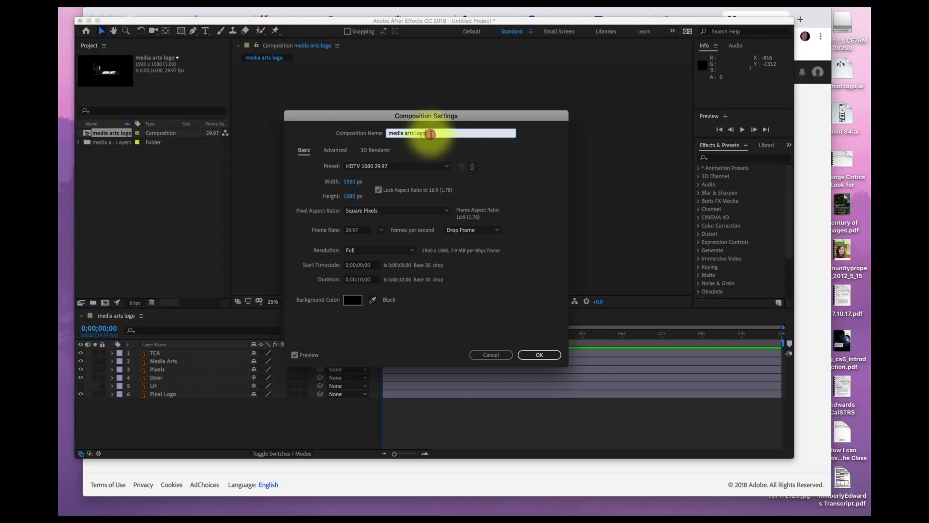
pyautogui.write('animation')
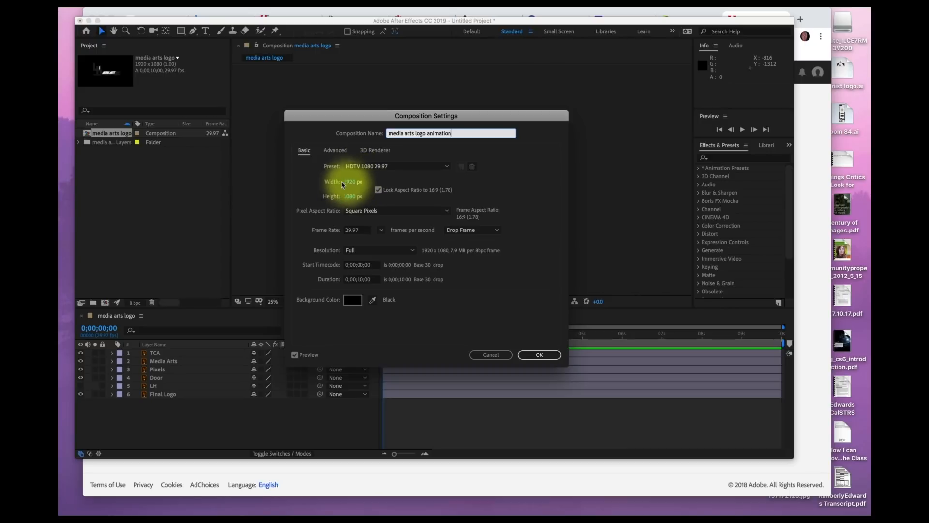
# Step: Set the composition's background color to light gray D1D1D1 and apply the composition settings
pyautogui.click(353, 300)
pyautogui.moveTo(580, 366); pyautogui.dragTo(568, 352)
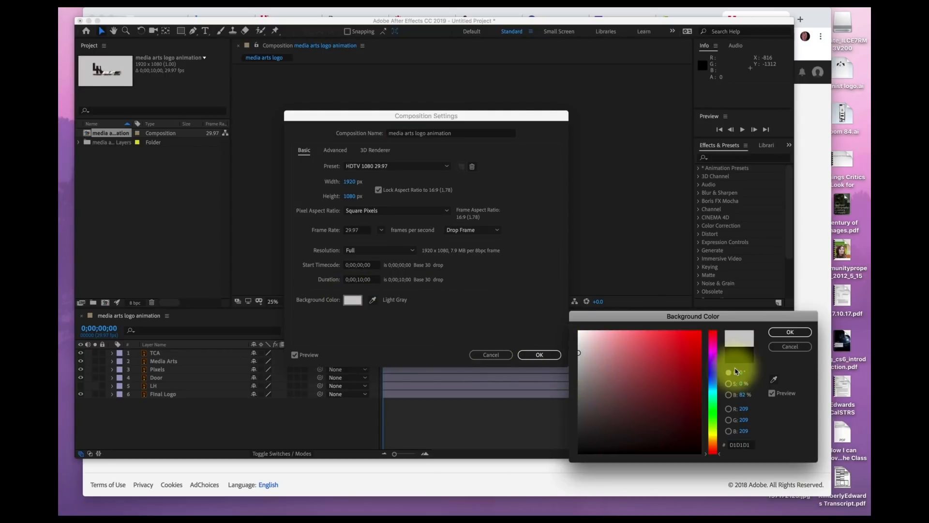
pyautogui.click(788, 332)
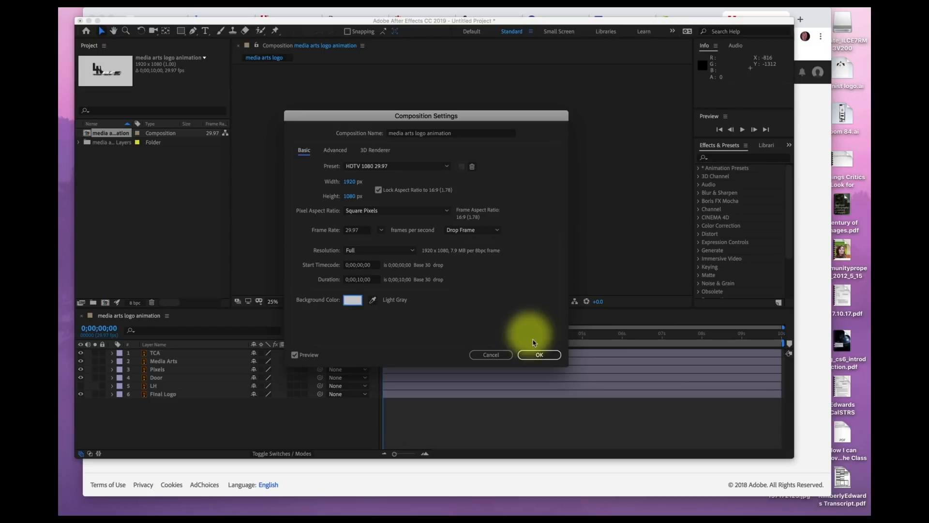
pyautogui.click(537, 354)
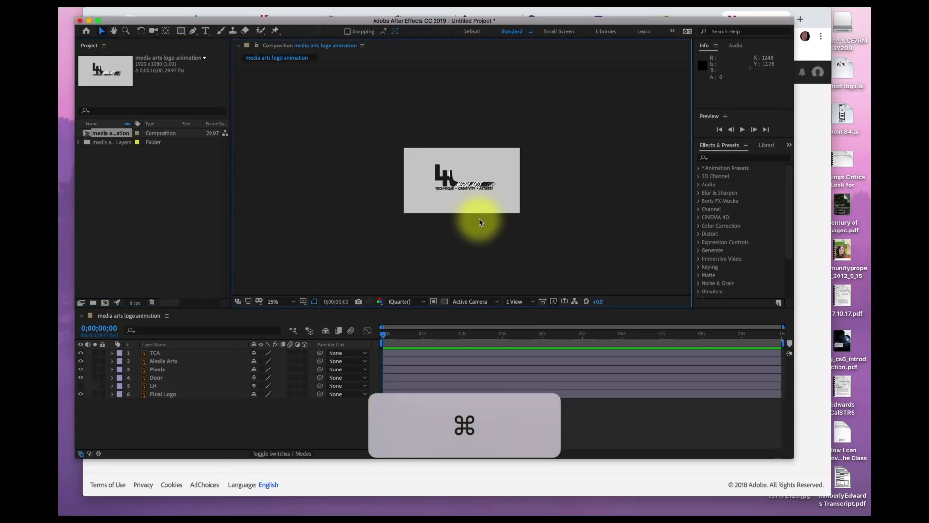
# Step: Toggle the layers' visibility to check the logo parts, then hide TCA, Media Arts, Pixels, Door and LH, keeping only Final Logo shown
pyautogui.press('super+equal')
pyautogui.press('super+equal')
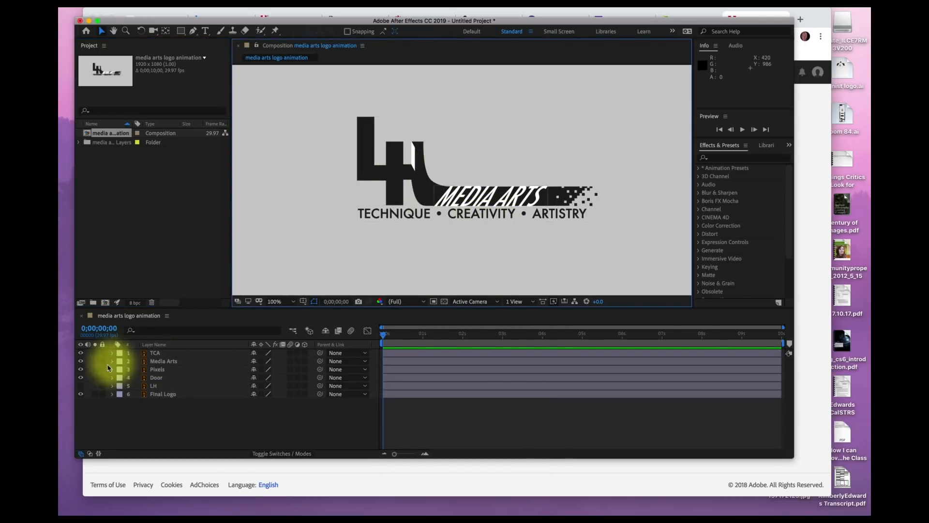
pyautogui.moveTo(82, 383); pyautogui.dragTo(81, 353)
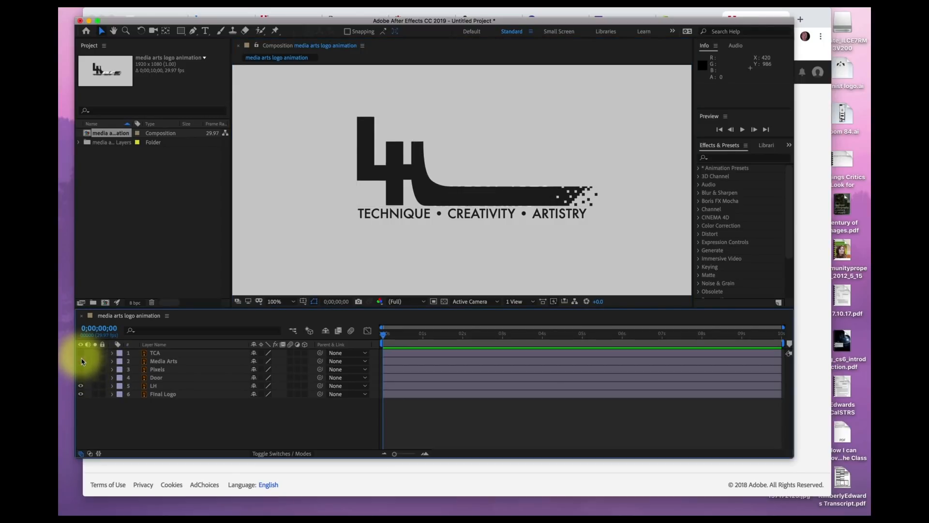
pyautogui.click(81, 386)
pyautogui.click(81, 386)
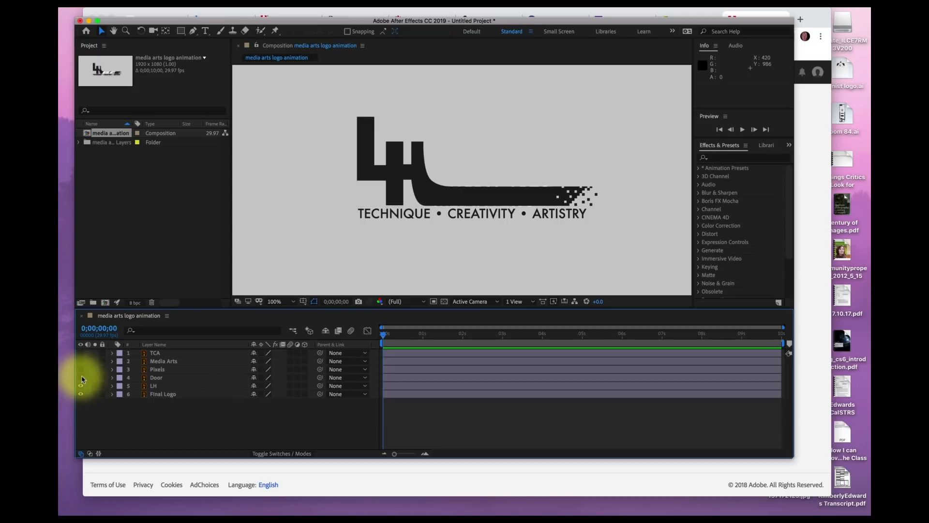
pyautogui.moveTo(81, 374); pyautogui.dragTo(81, 353)
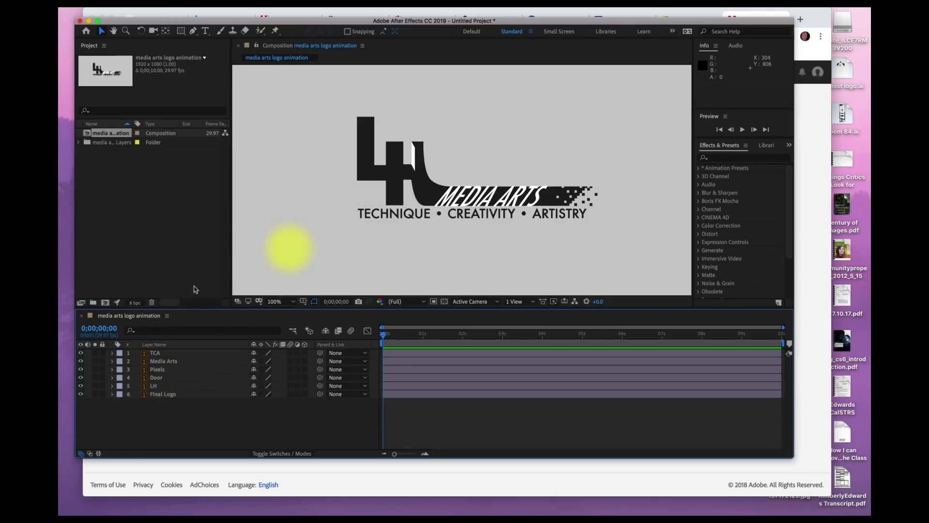
pyautogui.moveTo(81, 386); pyautogui.dragTo(82, 356)
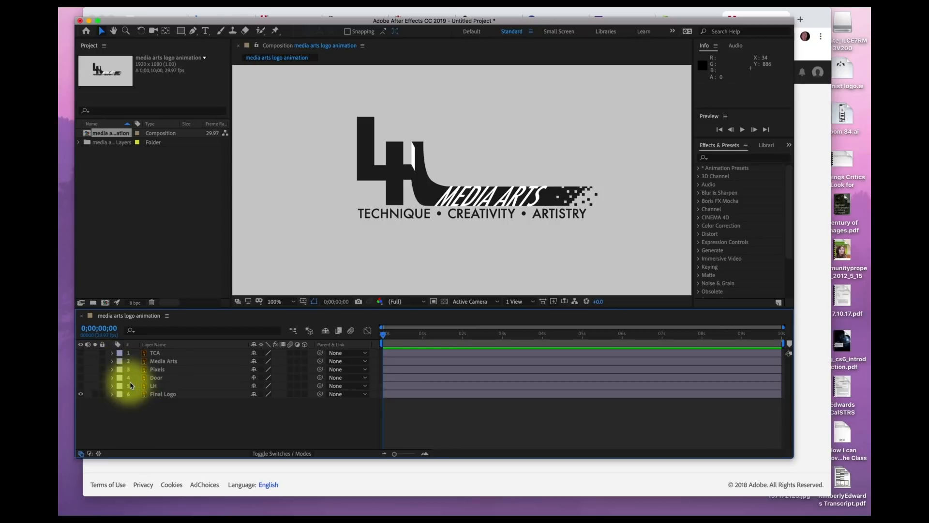
# Step: Save the project as Logo Animation.aep in the Logo Animation folder inside 03 Motion Graphics
pyautogui.press('super')
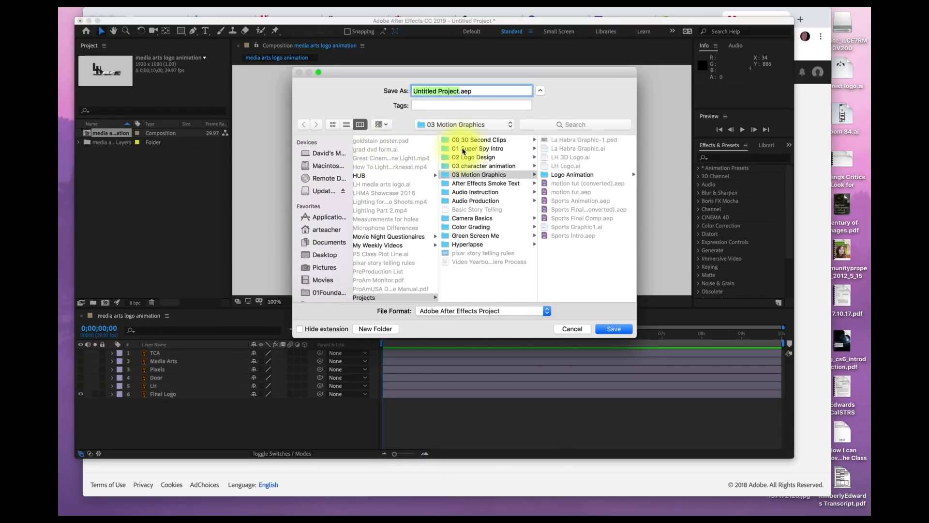
pyautogui.press('shift')
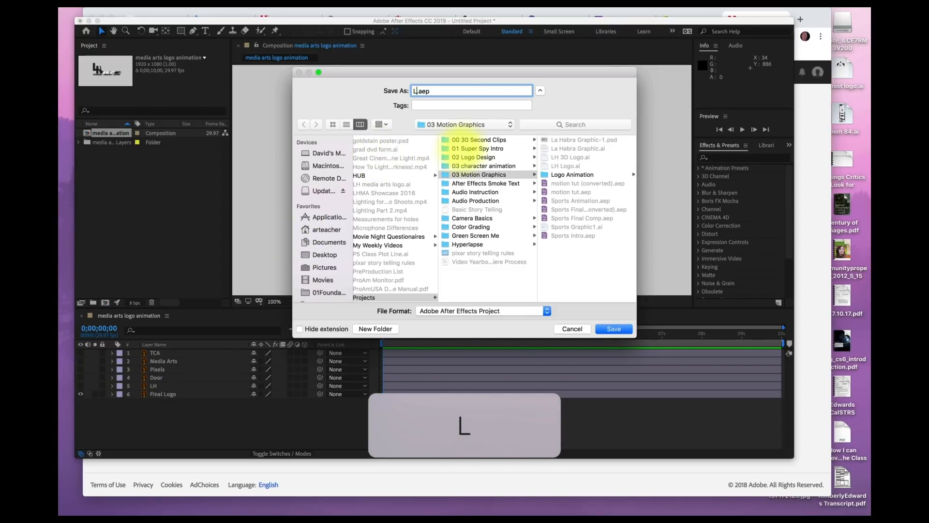
pyautogui.press('BackSpace')
pyautogui.write('ogo Animation')
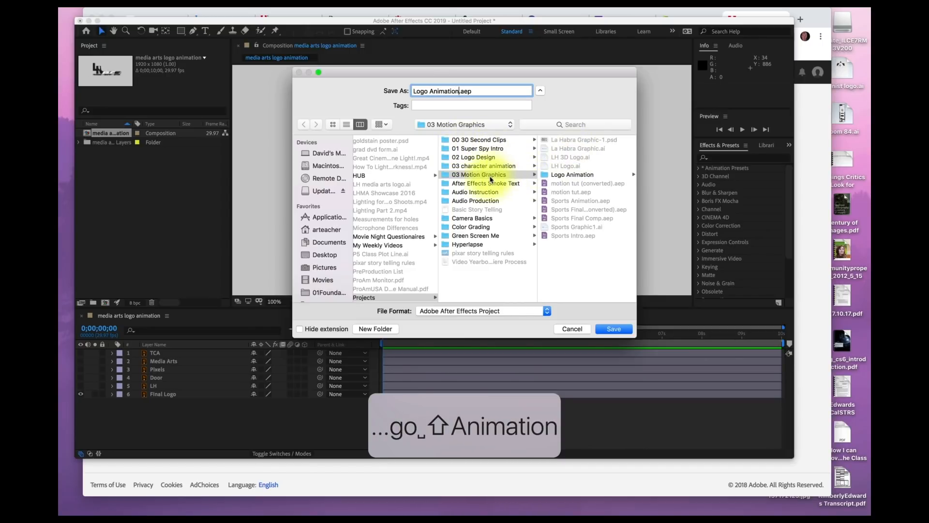
pyautogui.click(577, 176)
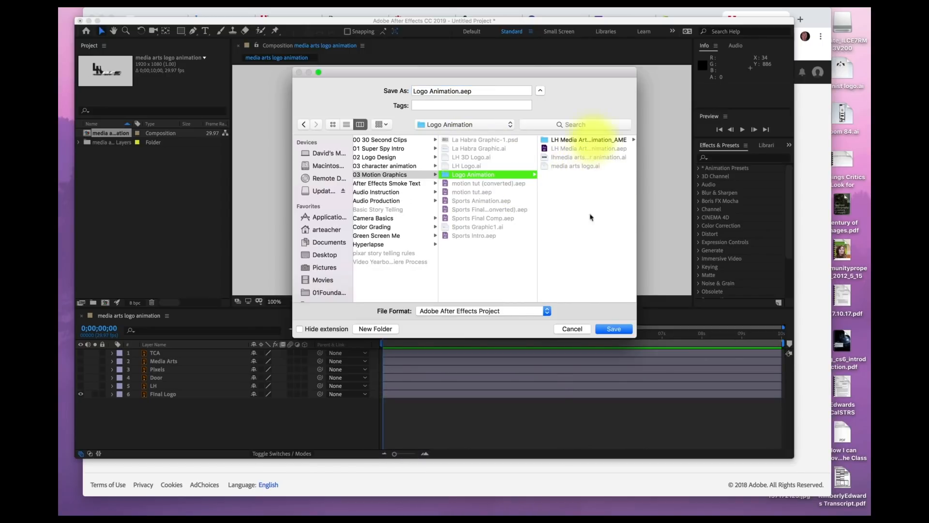
pyautogui.click(614, 329)
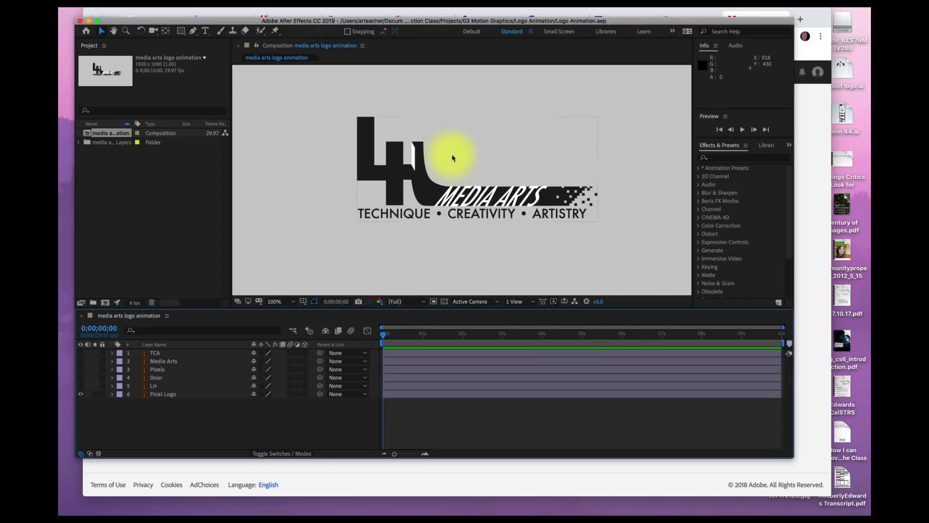